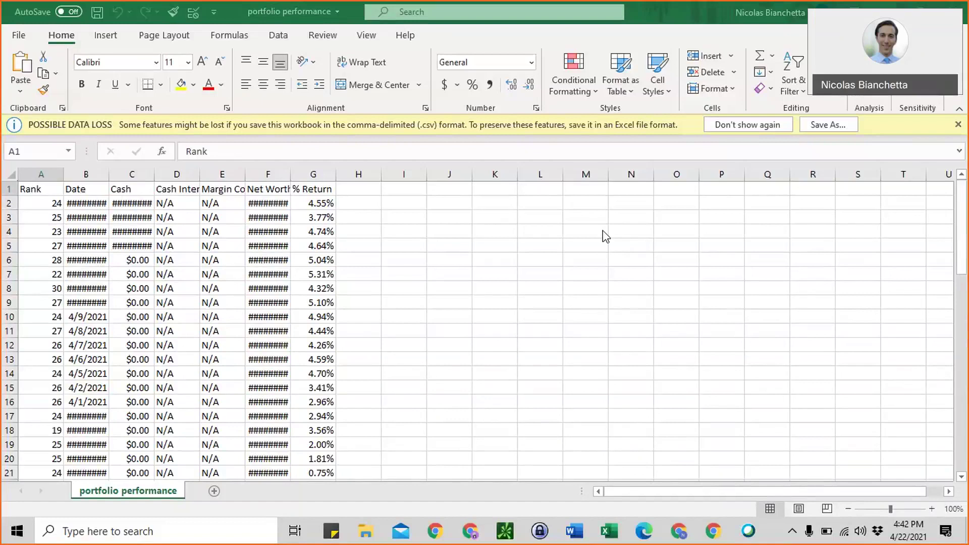
- Dismiss the data loss warning and widen the Date, Cash and Net Worth columns to fit their values
click(493, 258)
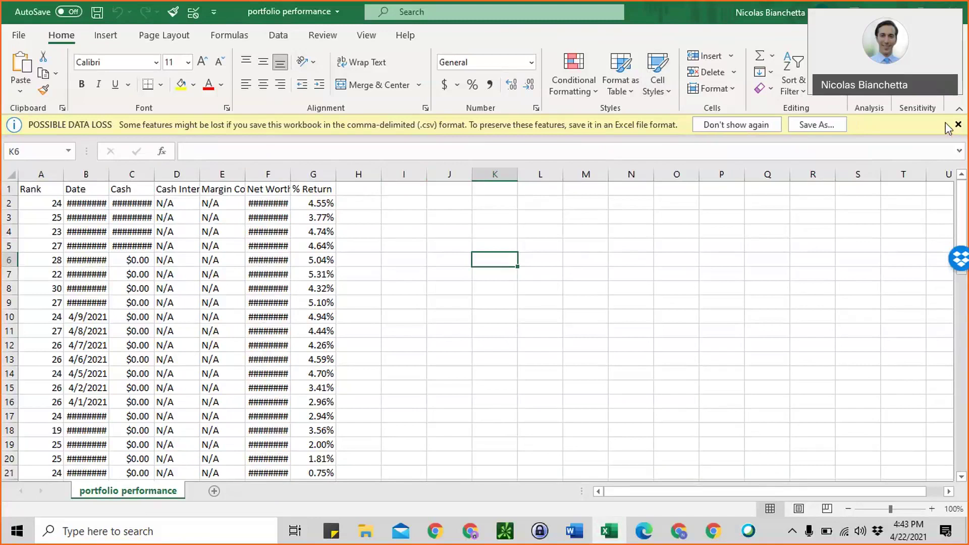
click(958, 125)
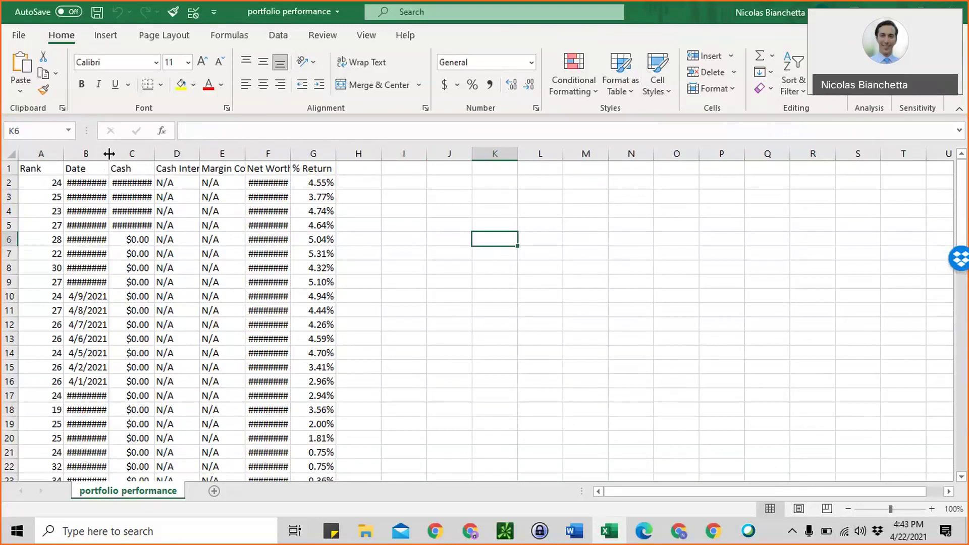
drag(109, 153, 111, 154)
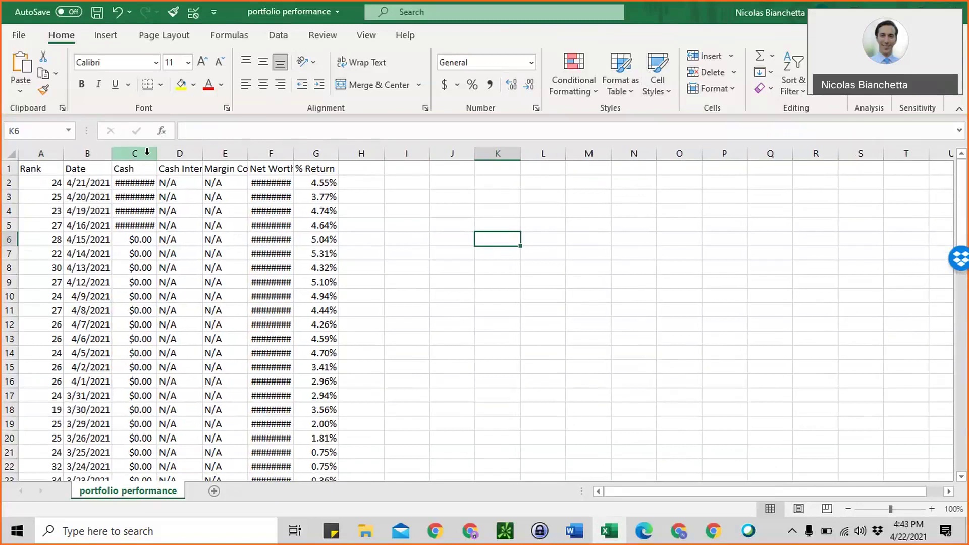
double_click(157, 154)
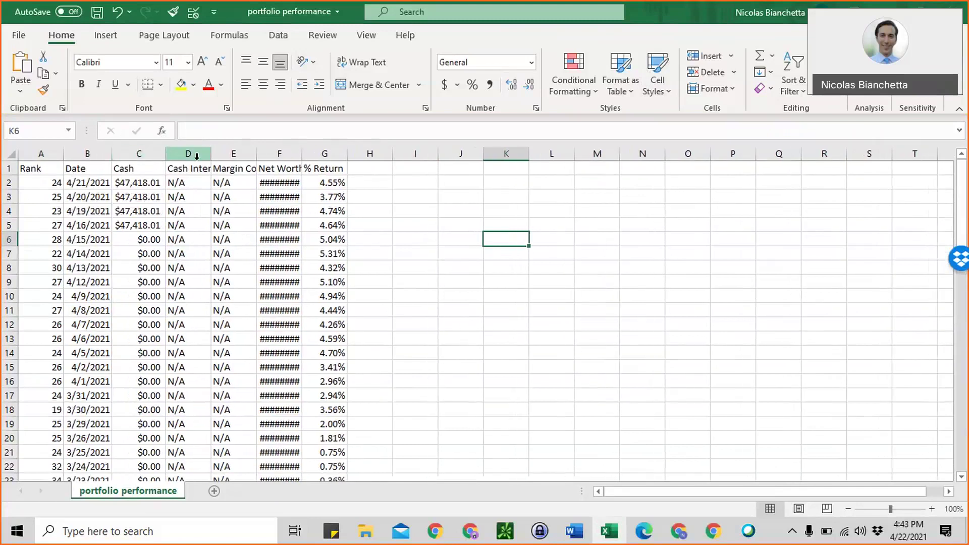
drag(301, 155, 315, 154)
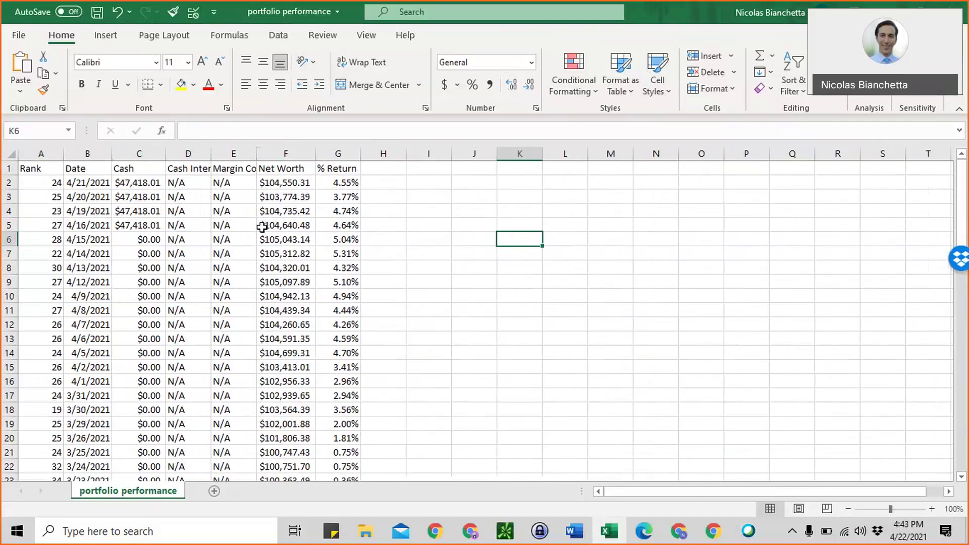
- Sort the data rows A2:G62 by Date on cell values, ordered Oldest to Newest
click(46, 183)
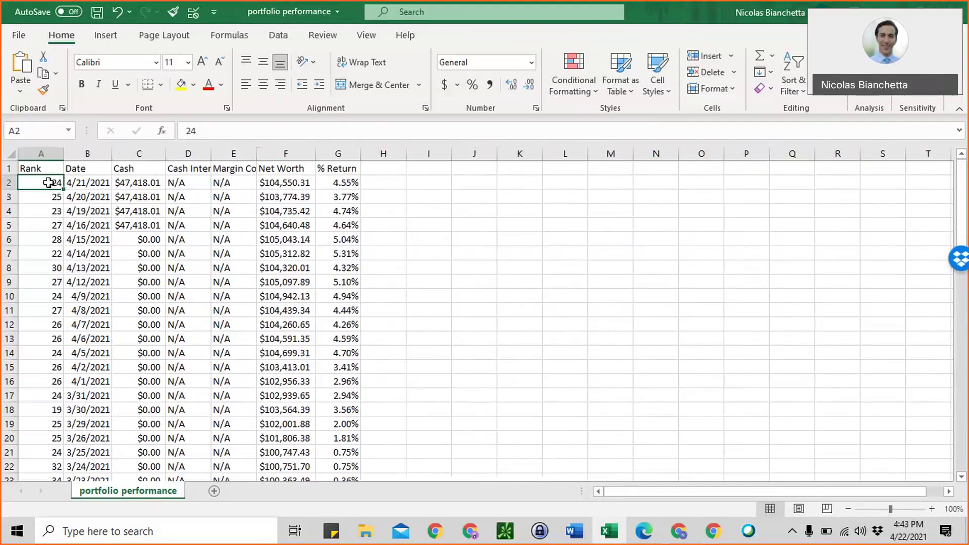
scroll(119, 306, down, 2)
scroll(119, 307, down, 6)
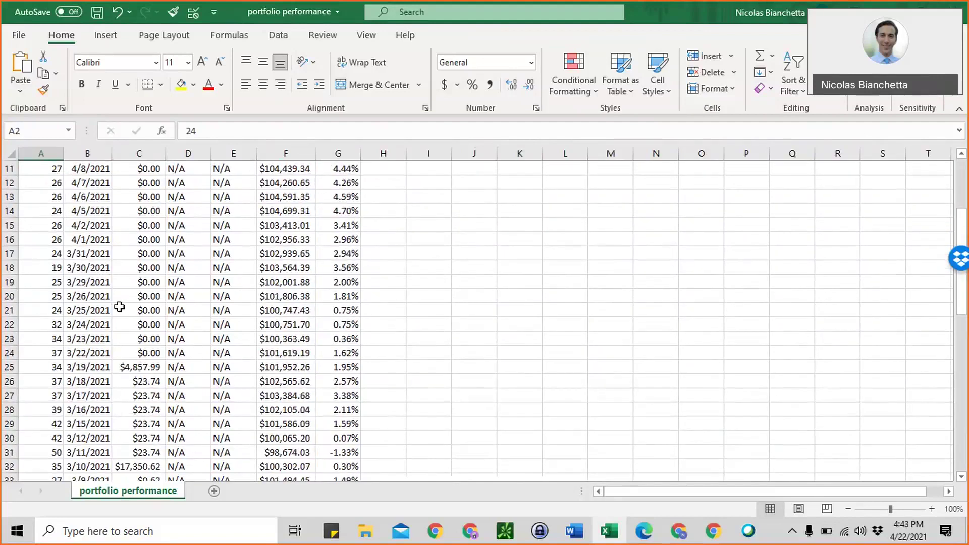
scroll(119, 307, down, 7)
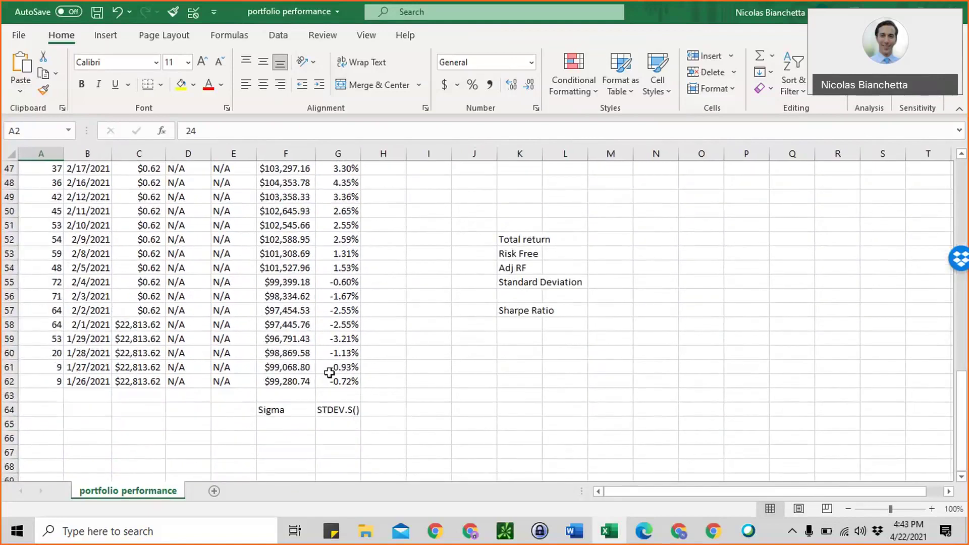
shift+click(333, 381)
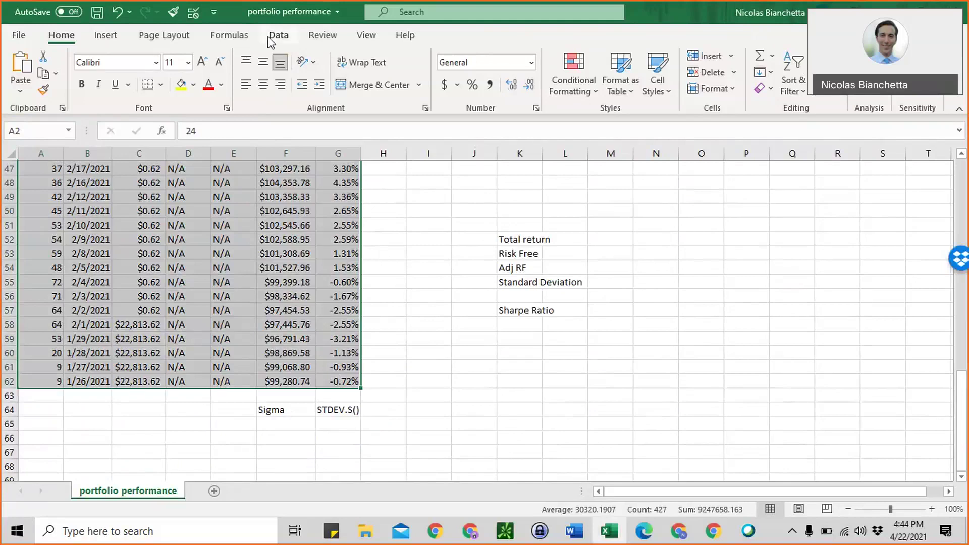
click(272, 39)
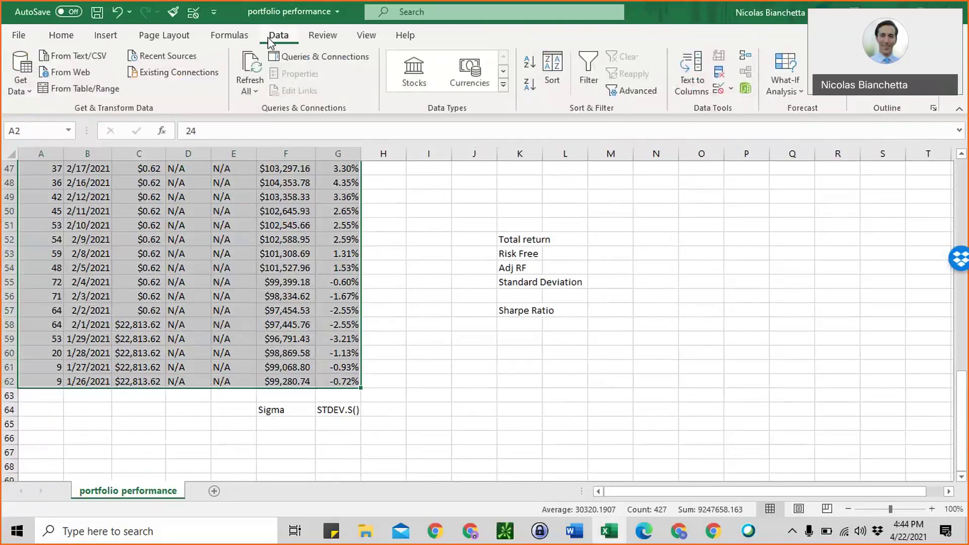
click(545, 69)
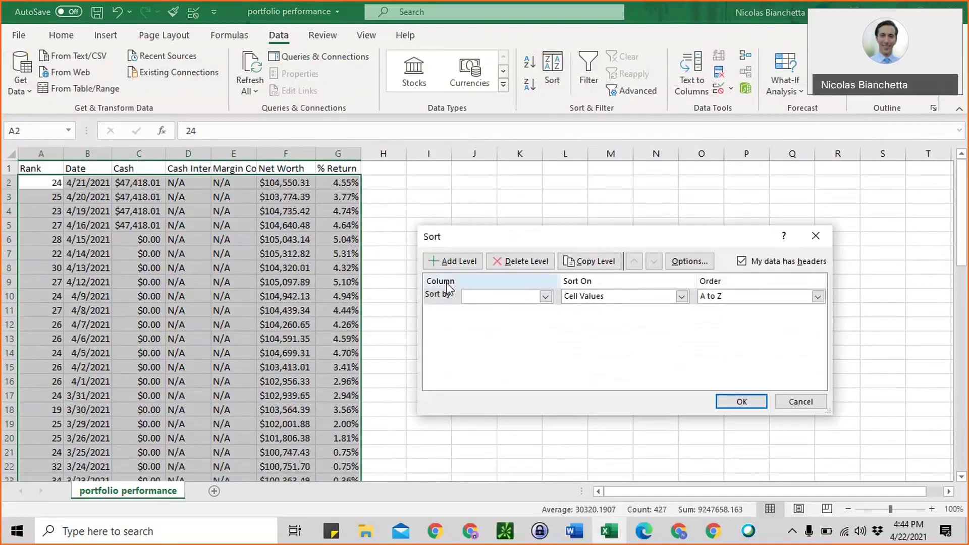
click(545, 297)
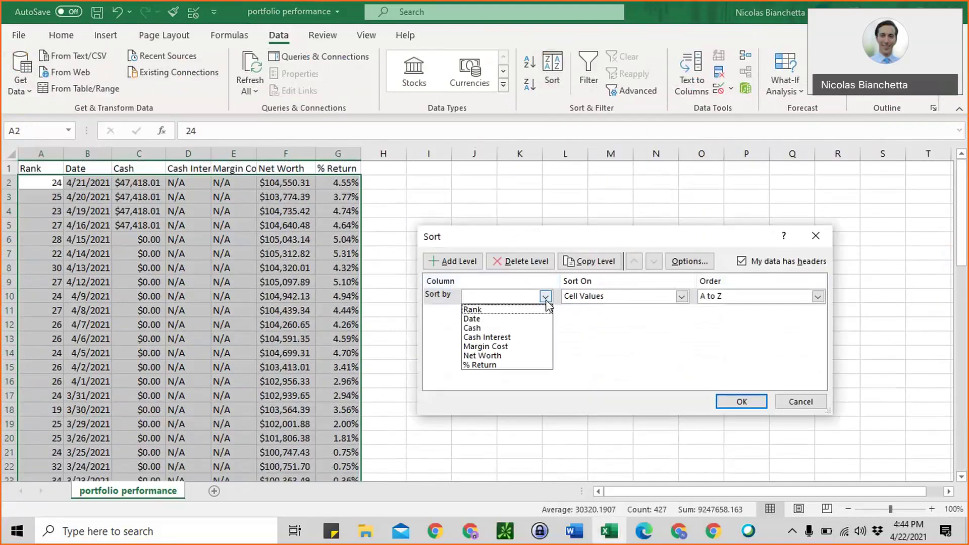
click(521, 319)
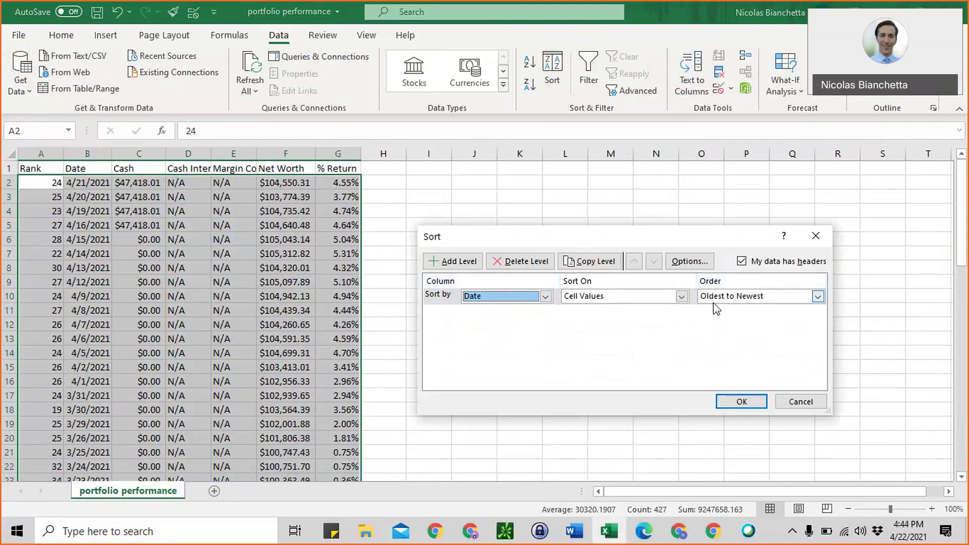
click(735, 404)
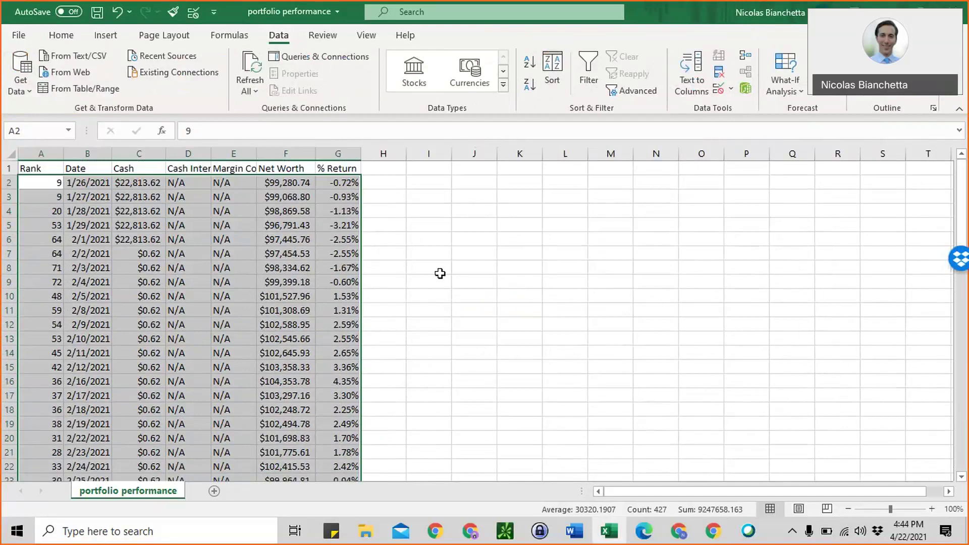
click(458, 273)
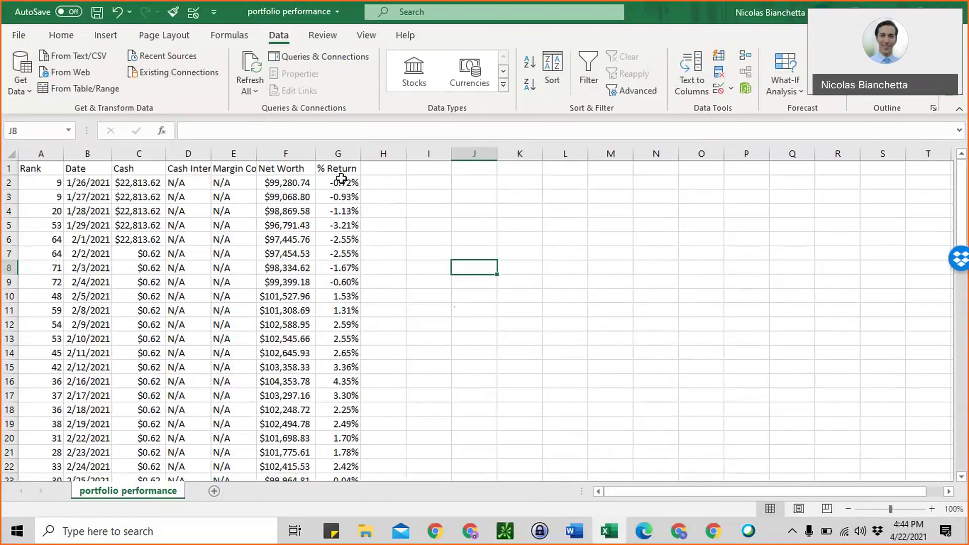
- Clear the existing % Return values from G2 to G62, keeping the column header
scroll(342, 187, down, 14)
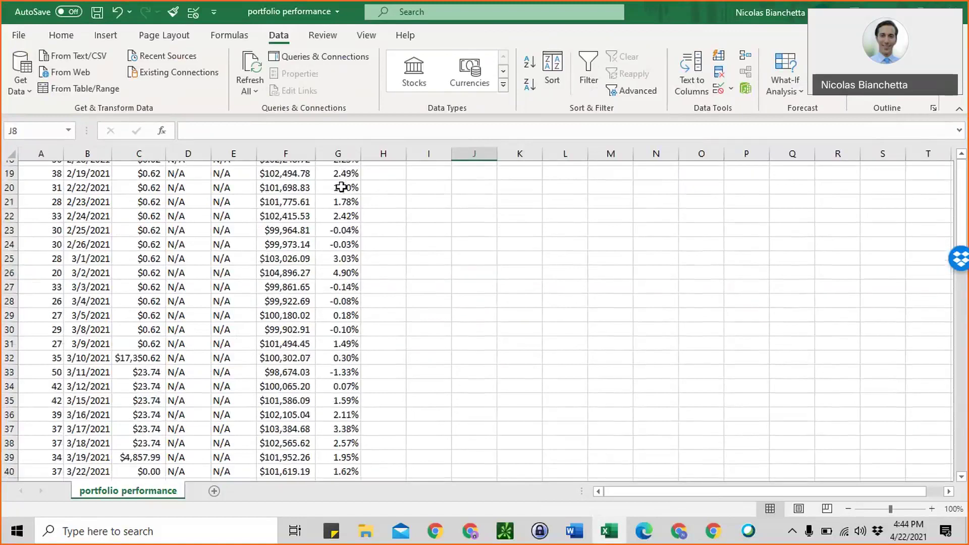
scroll(342, 186, down, 2)
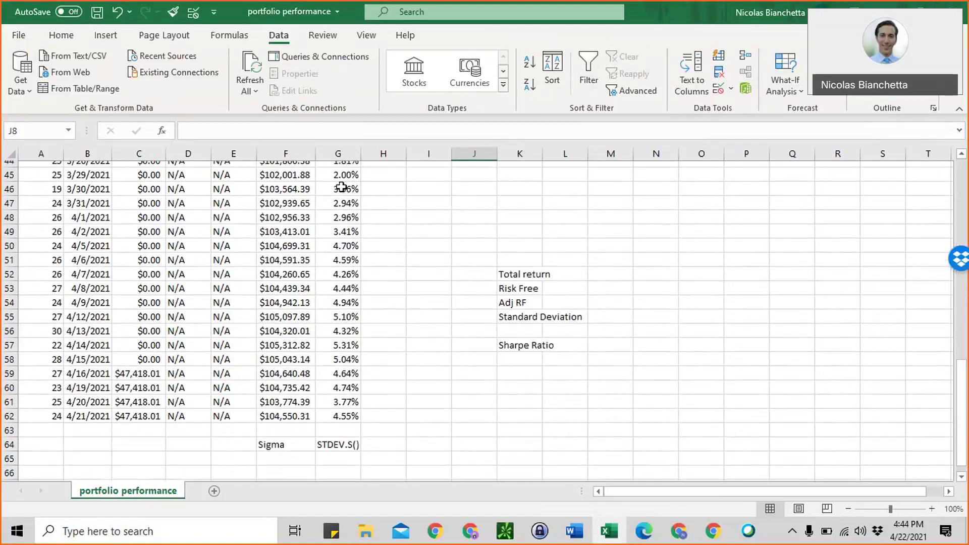
scroll(341, 186, up, 11)
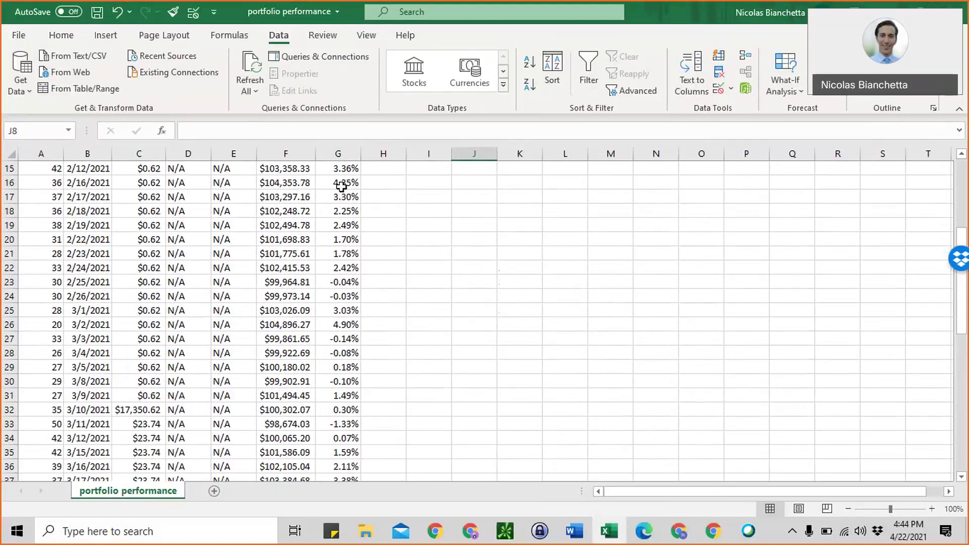
scroll(342, 187, up, 3)
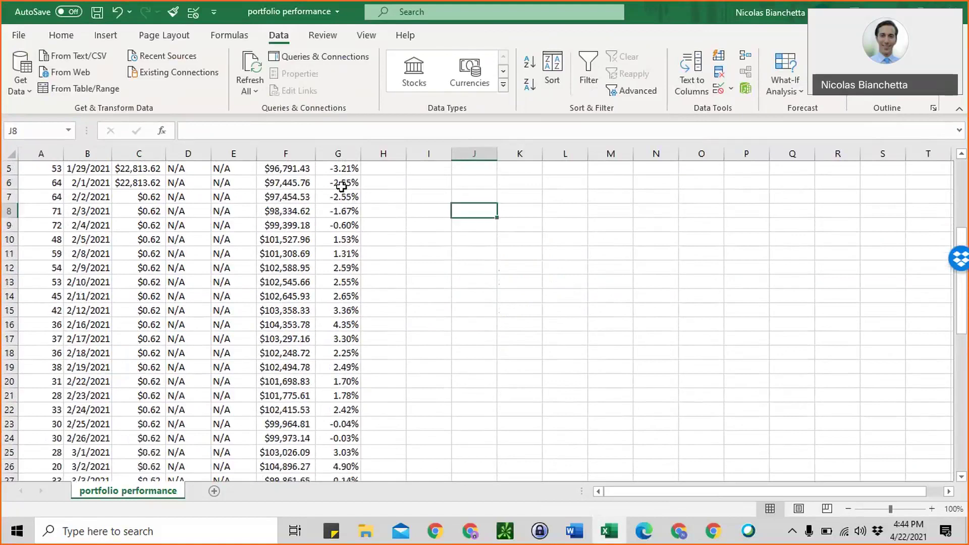
scroll(341, 186, up, 2)
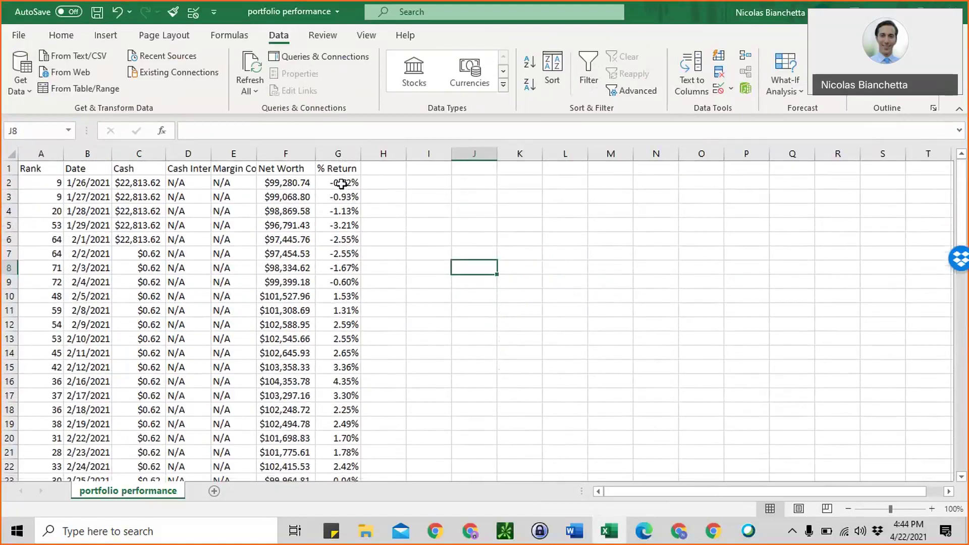
click(341, 186)
scroll(339, 289, down, 2)
scroll(340, 289, down, 14)
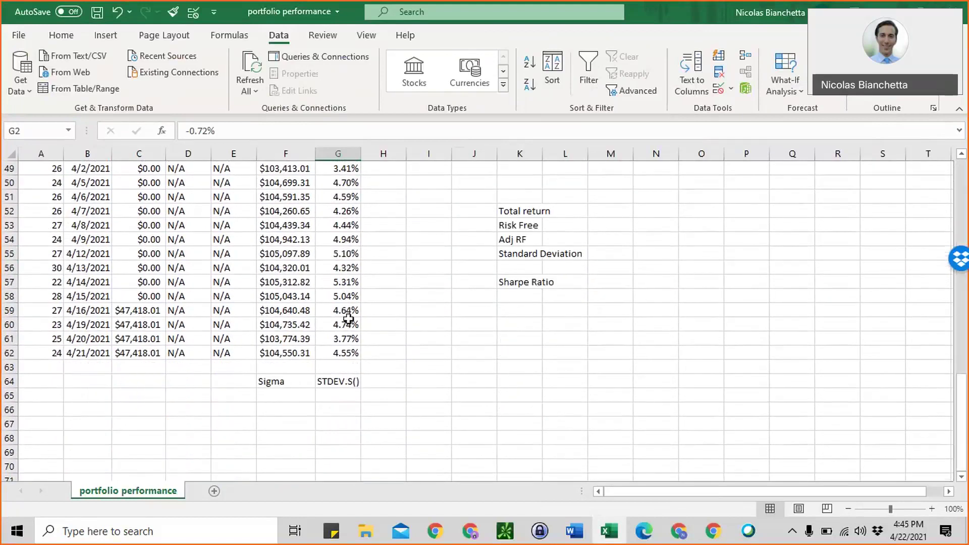
shift+click(348, 354)
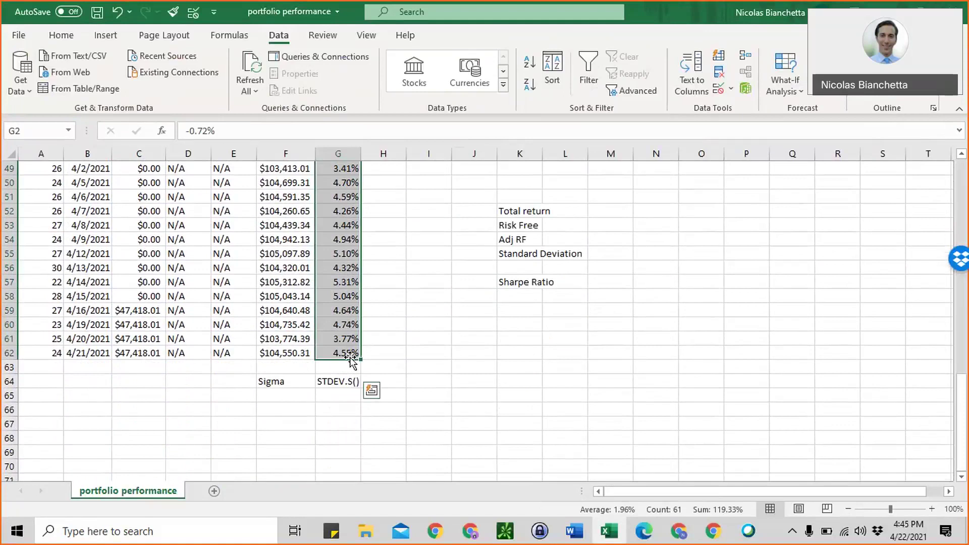
key(Delete)
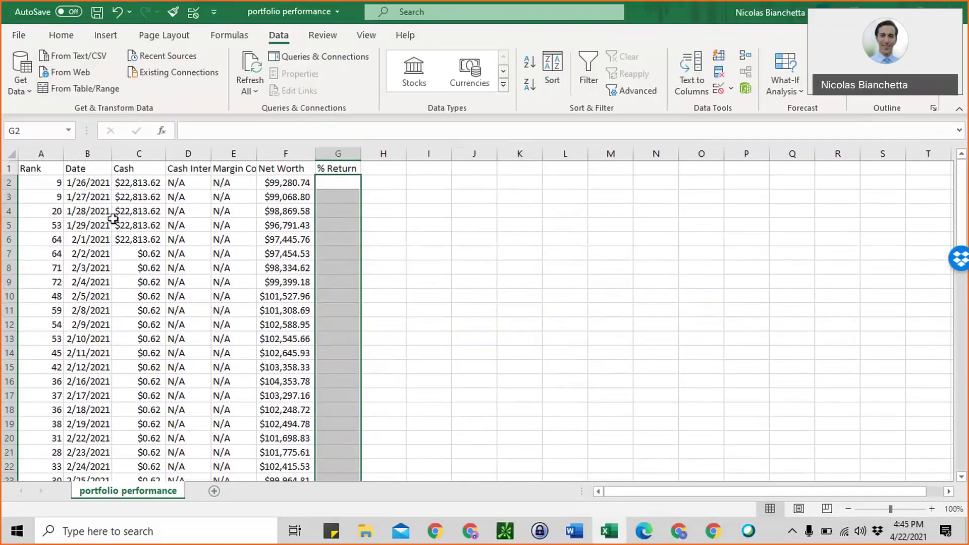
- Insert a blank row above the first data row and enter a starting Net Worth of $100,000.00 in F2
click(11, 183)
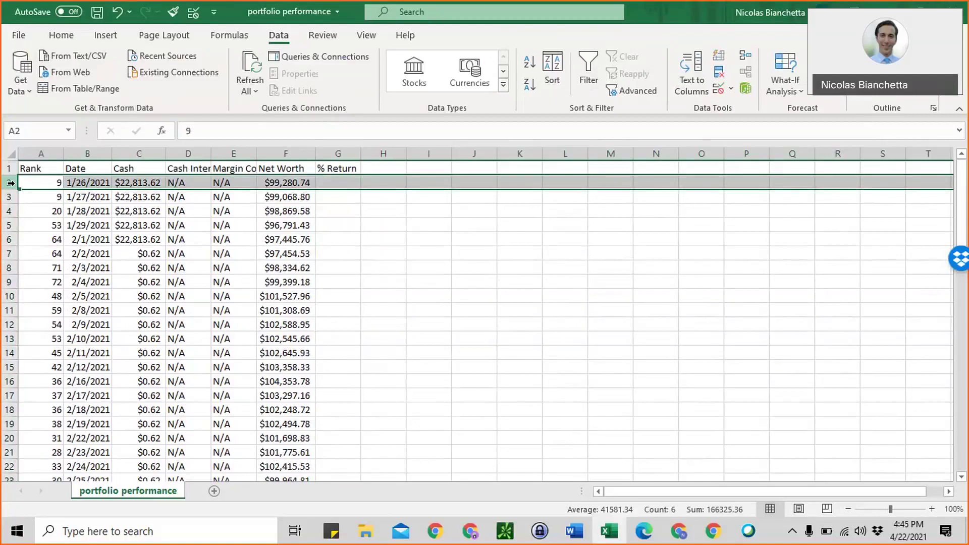
right_click(11, 184)
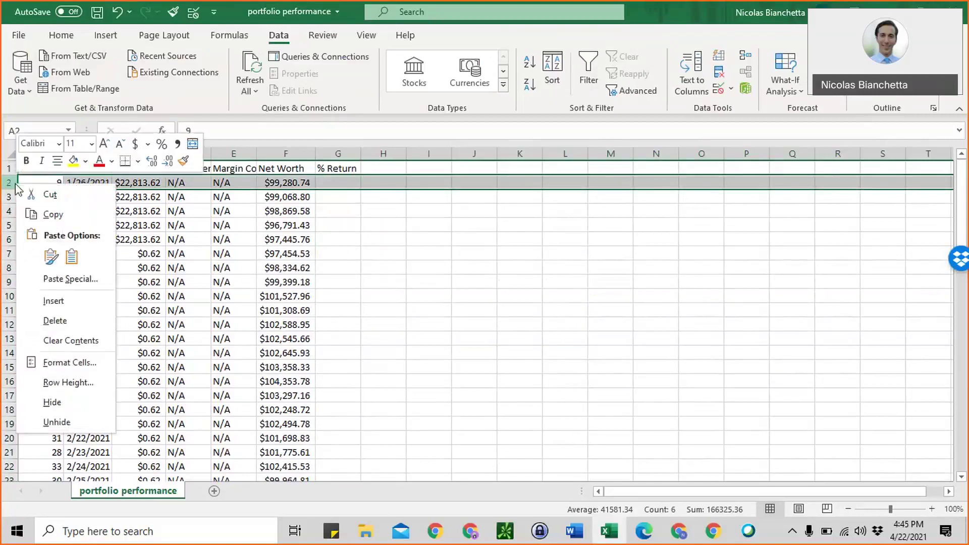
click(55, 301)
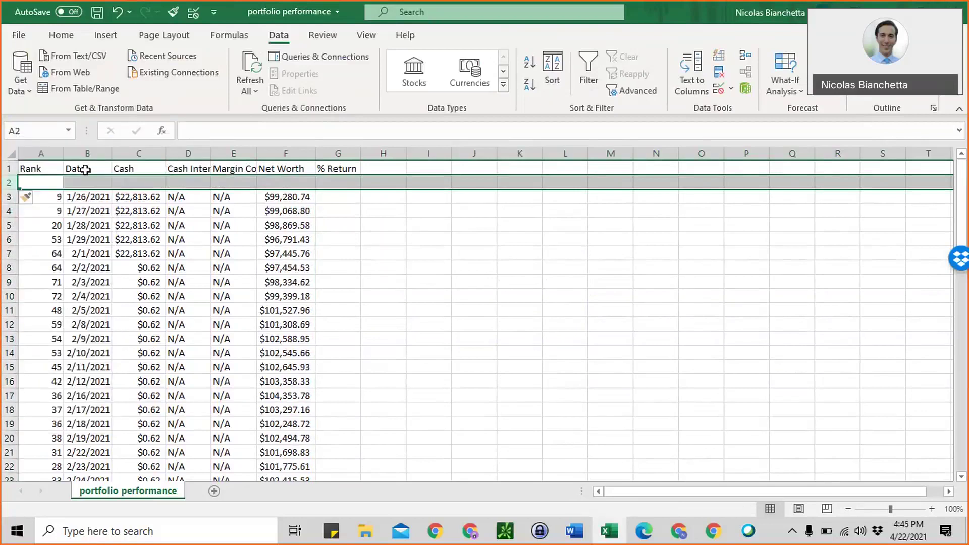
click(270, 184)
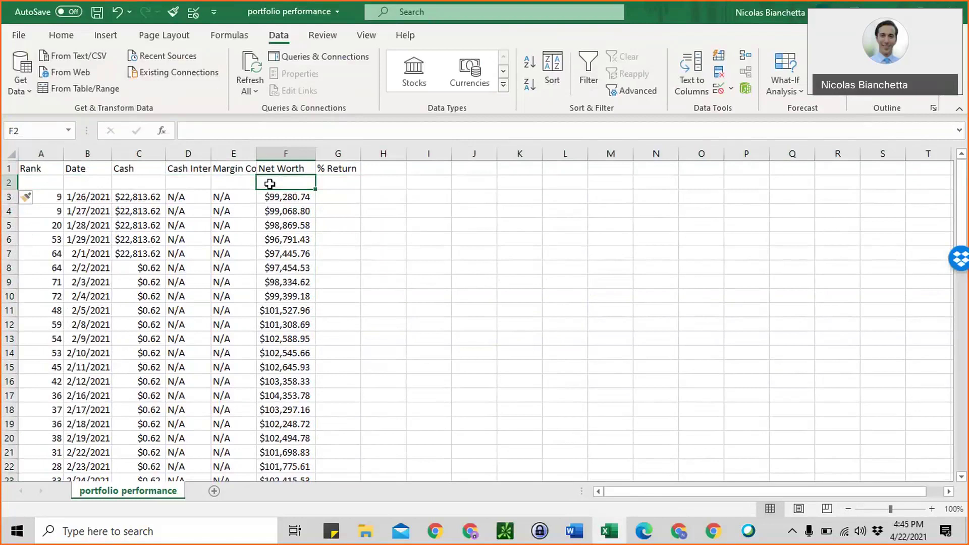
text(1)
text(00)
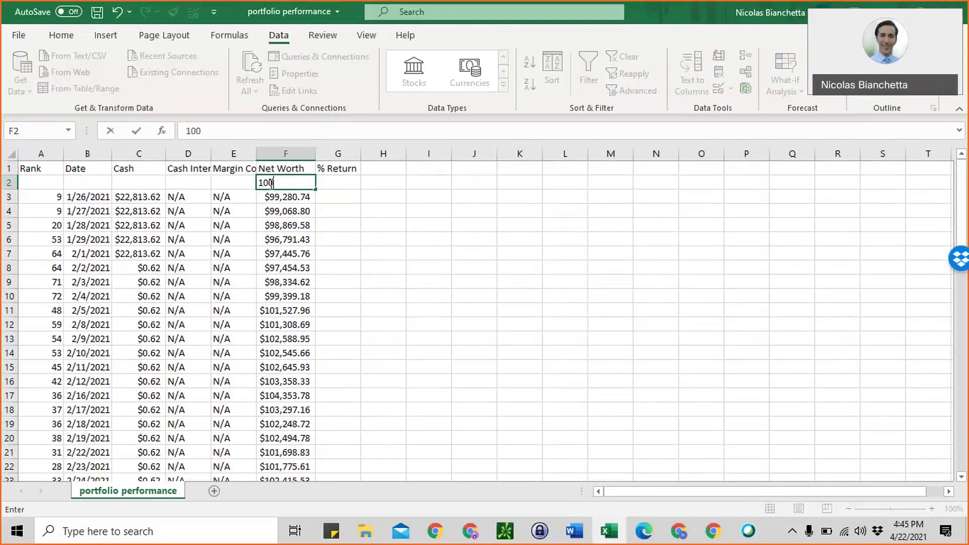
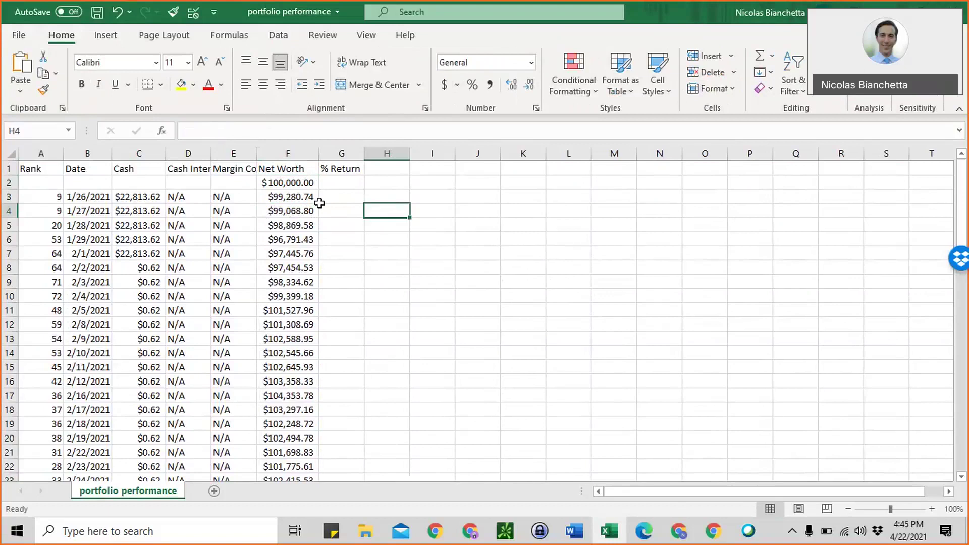
- Enter the first daily return in G3 as the change in Net Worth over the previous value, =(F3-F2)/F2
click(337, 196)
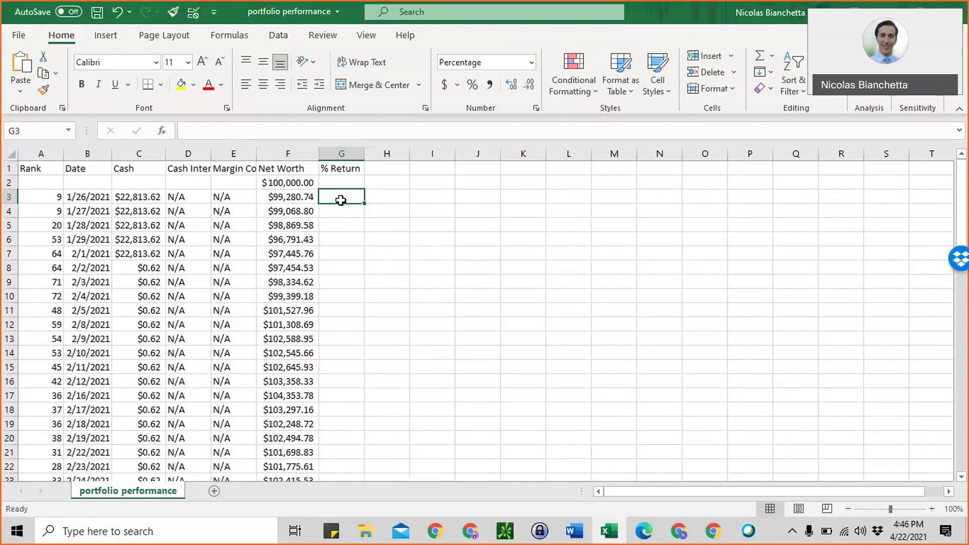
text(=)
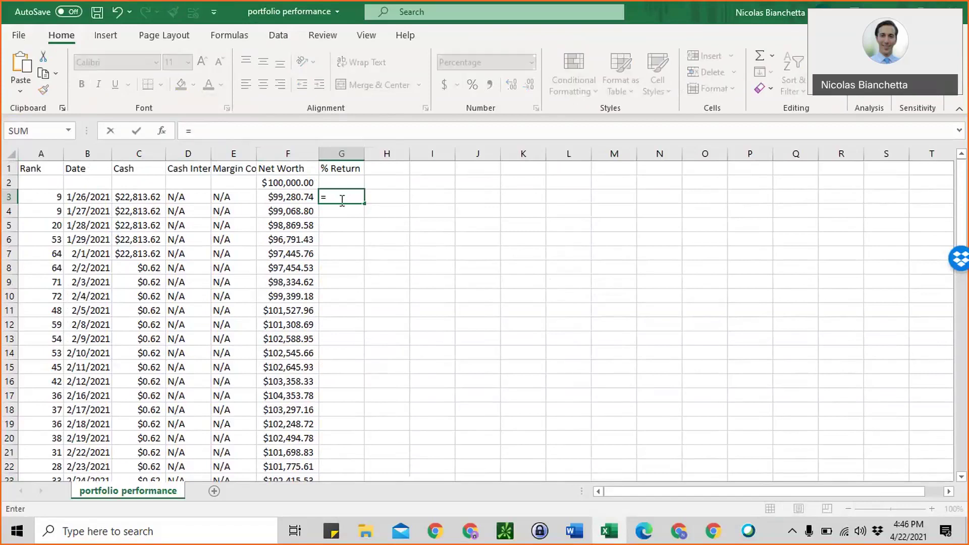
click(304, 198)
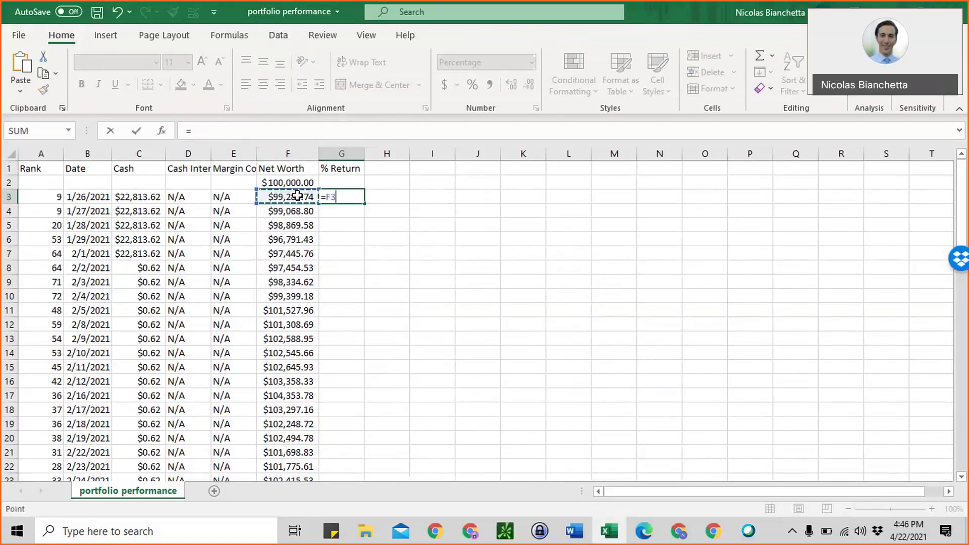
key(BackSpace)
key(BackSpace)
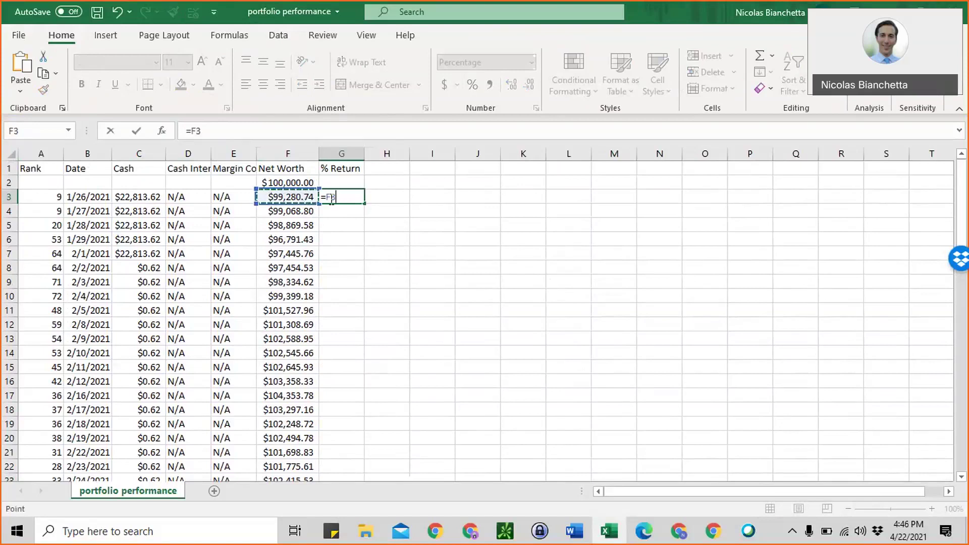
text(()
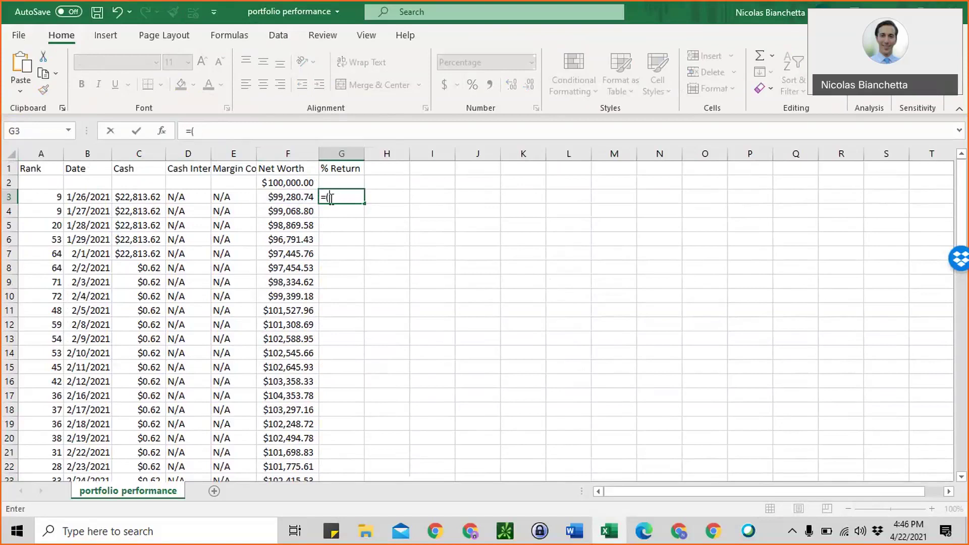
click(296, 202)
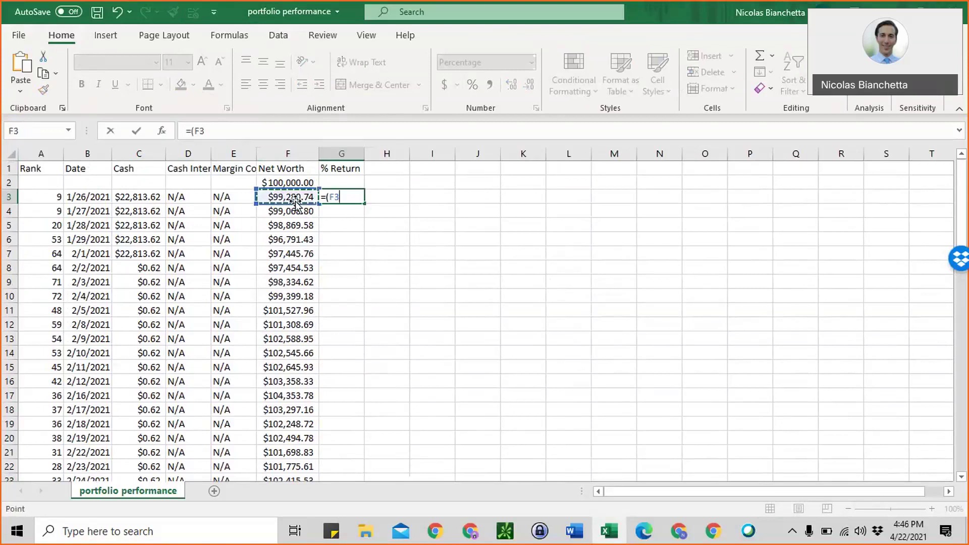
text(-)
click(286, 184)
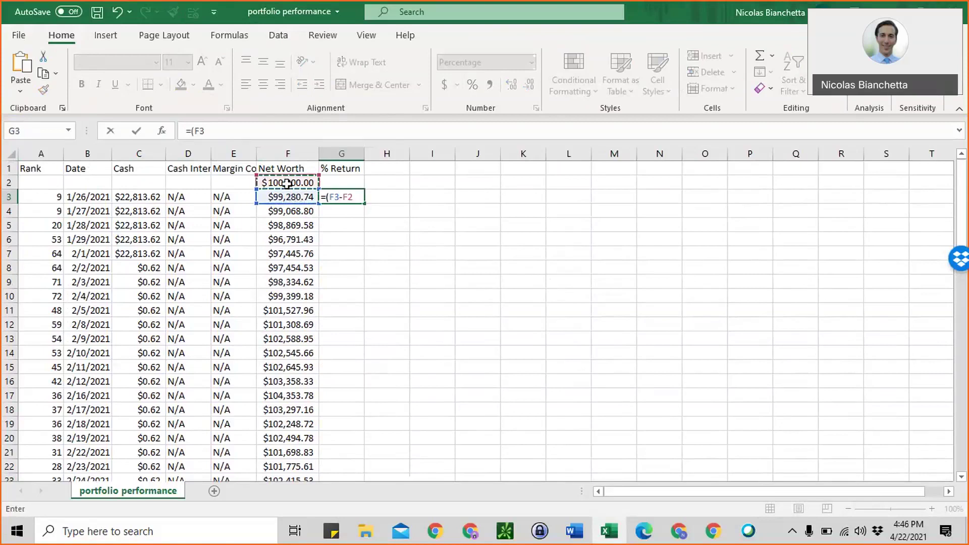
text()/)
click(287, 183)
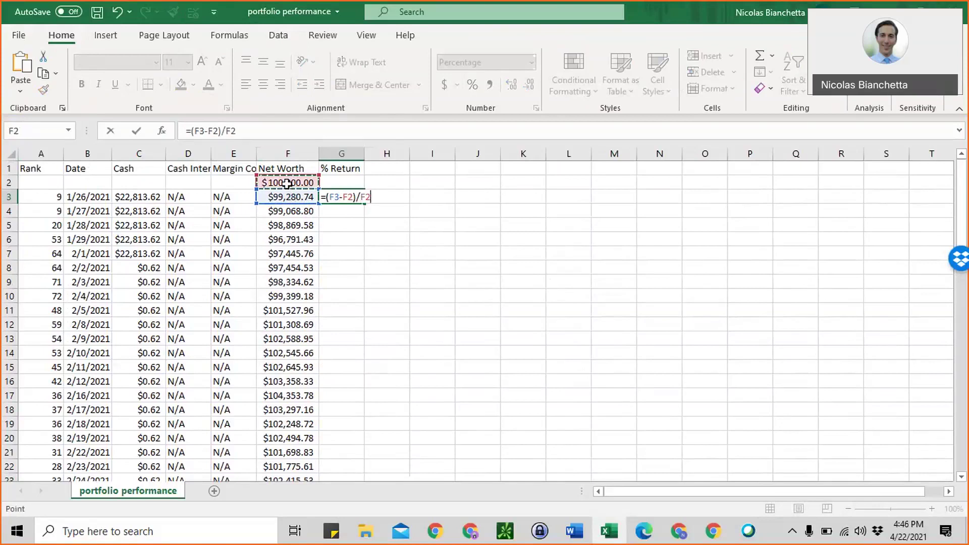
key(Return)
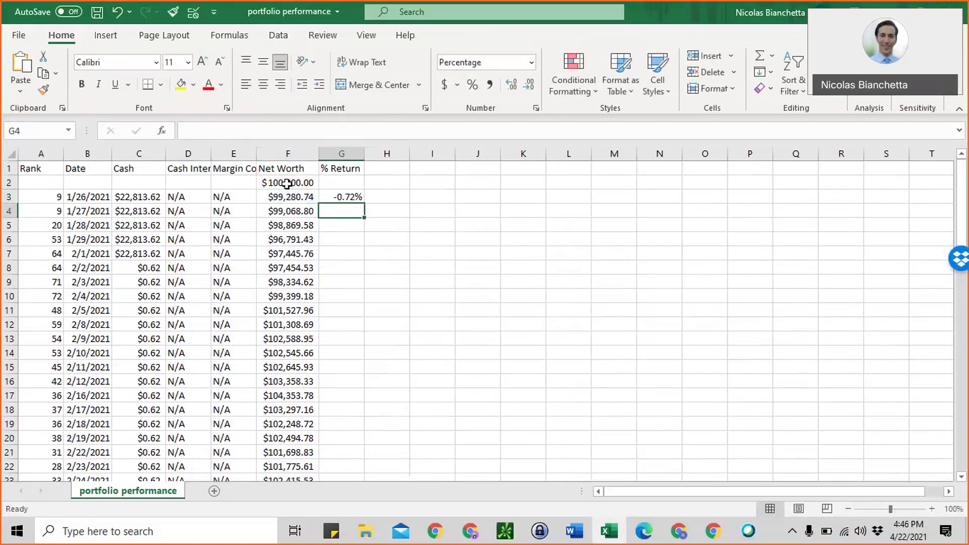
- Fill the daily return formula from G3 down the % Return column to G63
click(353, 197)
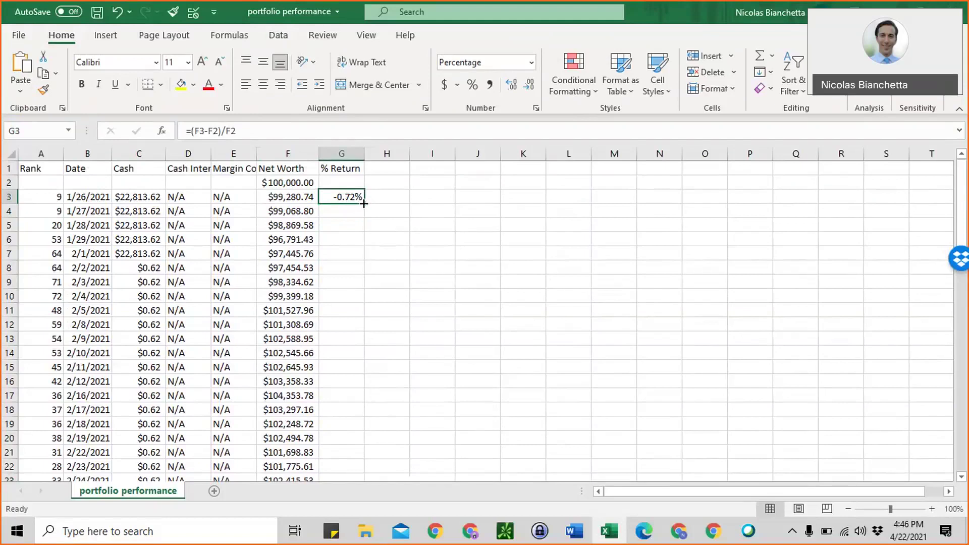
drag(363, 203, 337, 439)
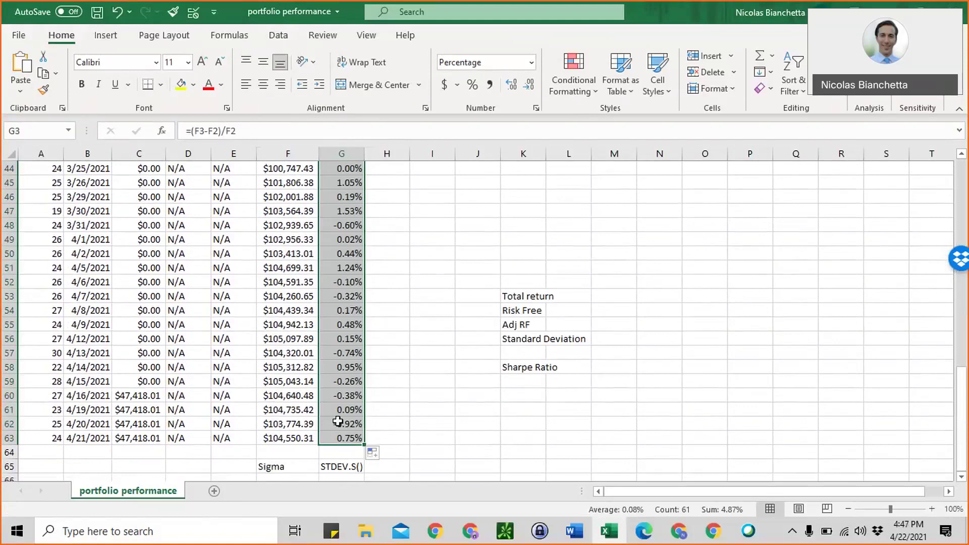
click(420, 422)
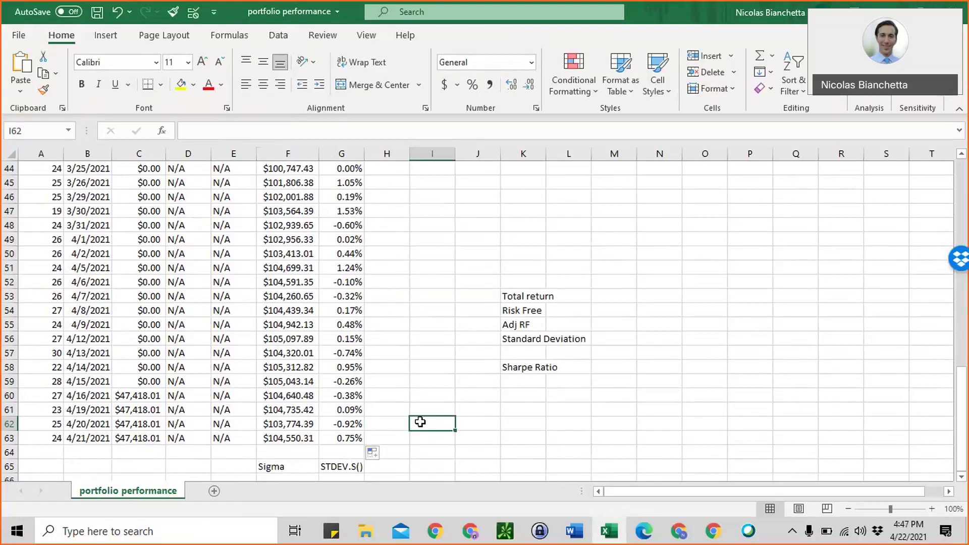
- Clear the STDEV.S() placeholder text from G65 next to the Sigma label
scroll(420, 422, down, 2)
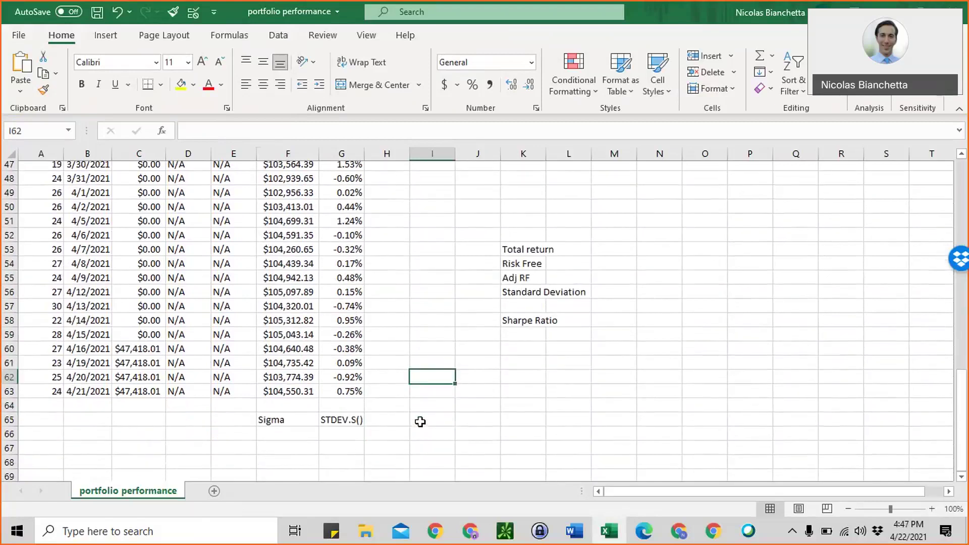
click(344, 411)
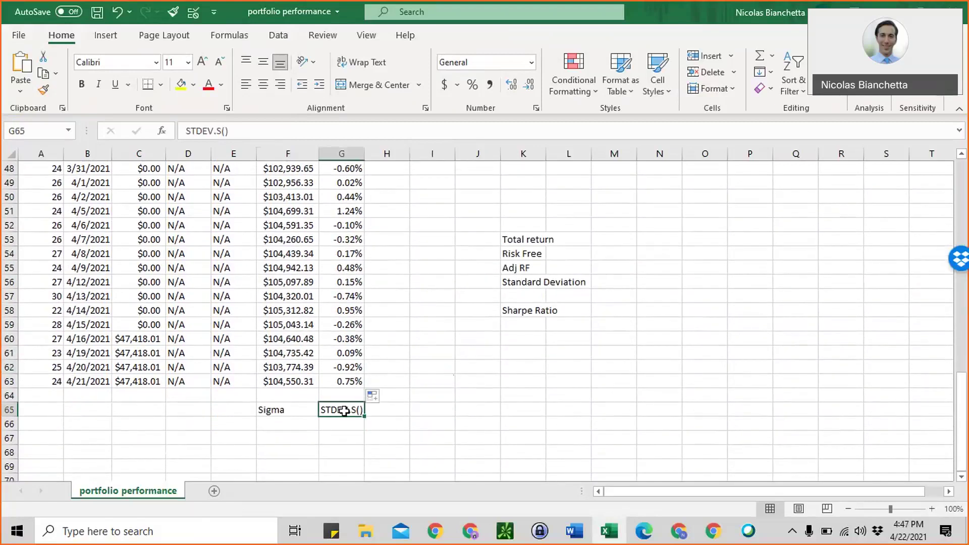
key(Delete)
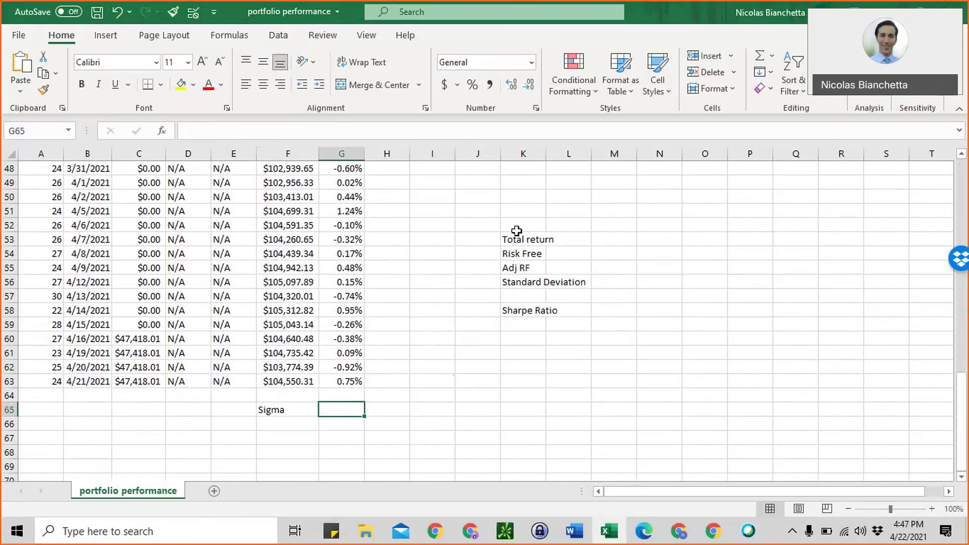
drag(514, 240, 516, 315)
click(435, 352)
click(307, 407)
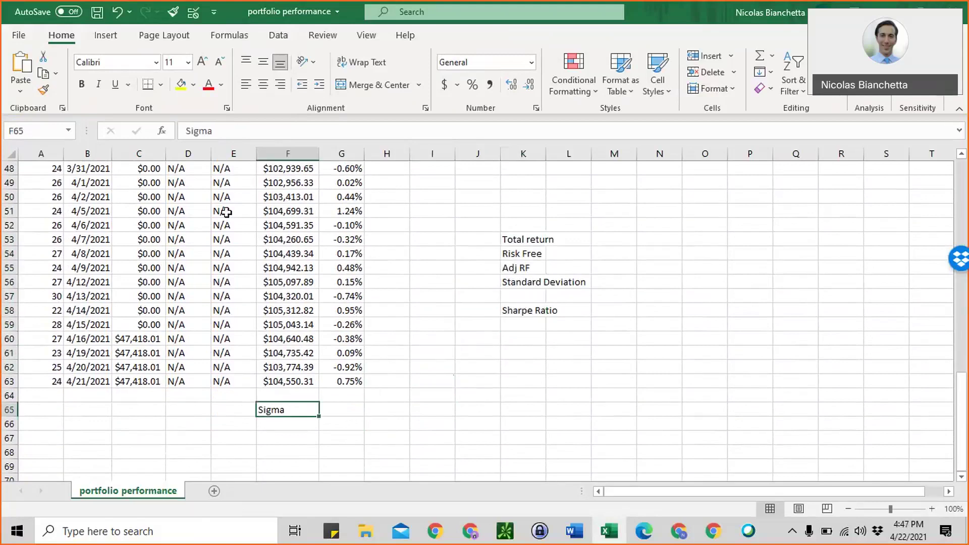
- Calculate the sample standard deviation of the daily returns in G65 next to Sigma with =STDEV.S(G3:G63)
click(330, 410)
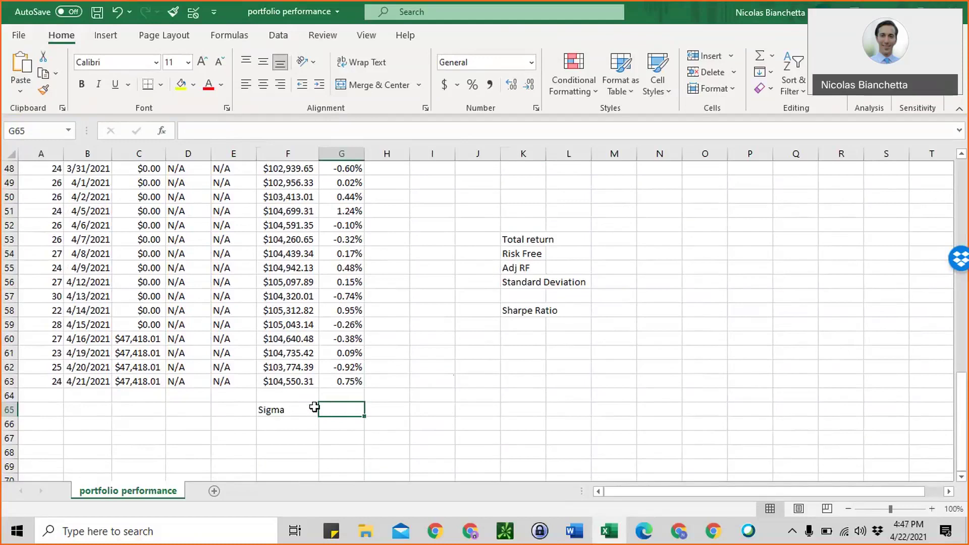
text(=)
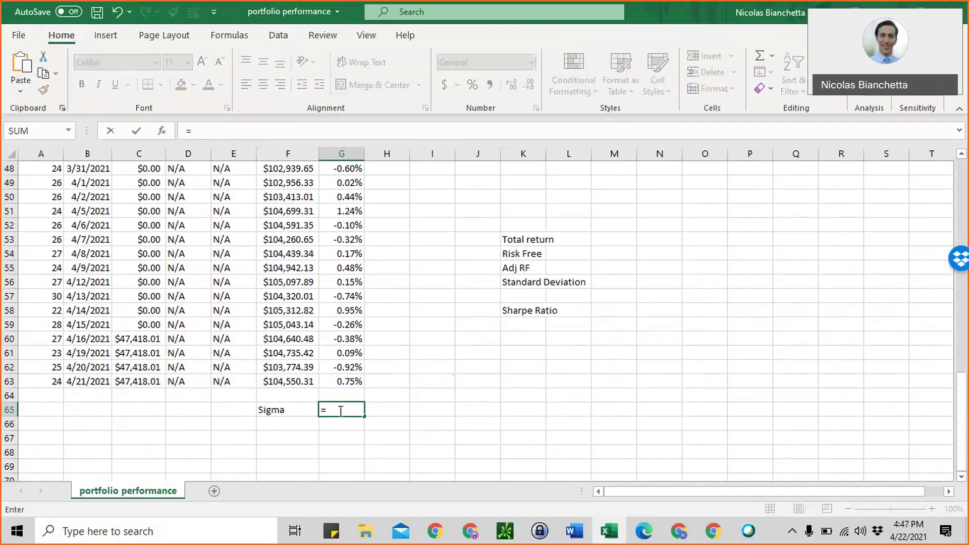
text(s)
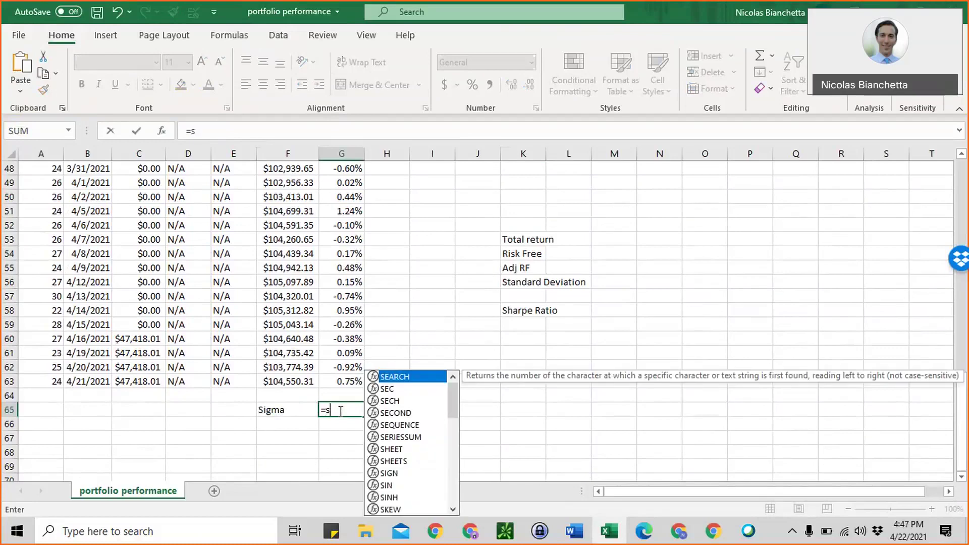
text(td)
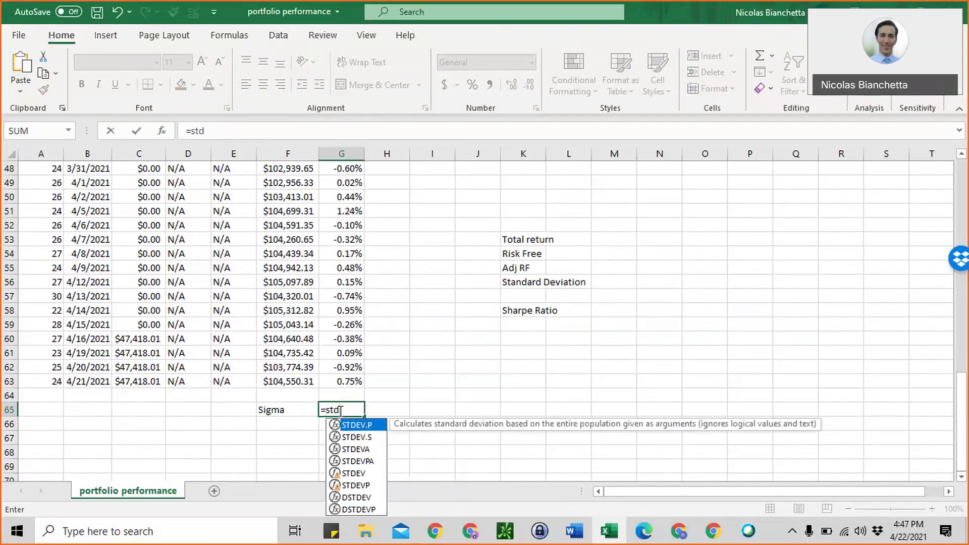
text(ev.s)
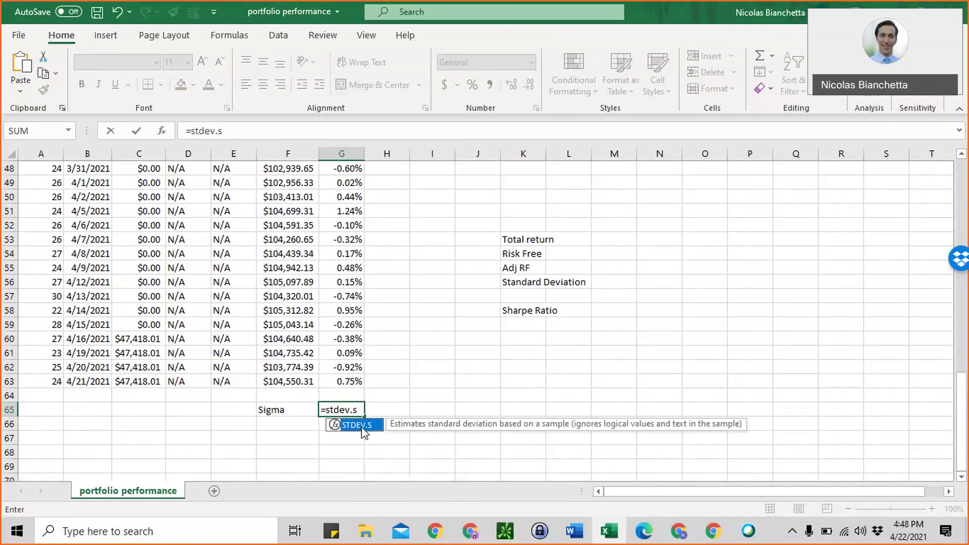
double_click(363, 425)
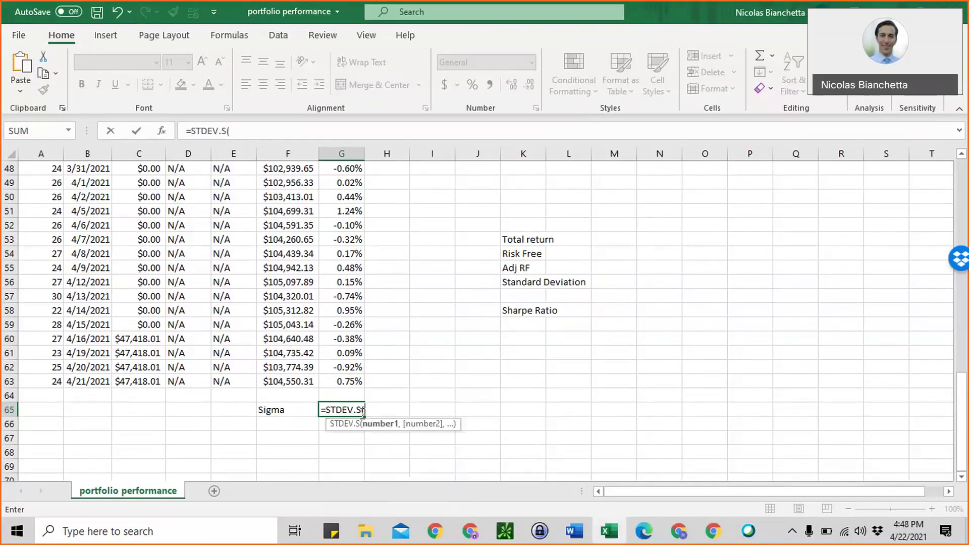
scroll(338, 353, up, 16)
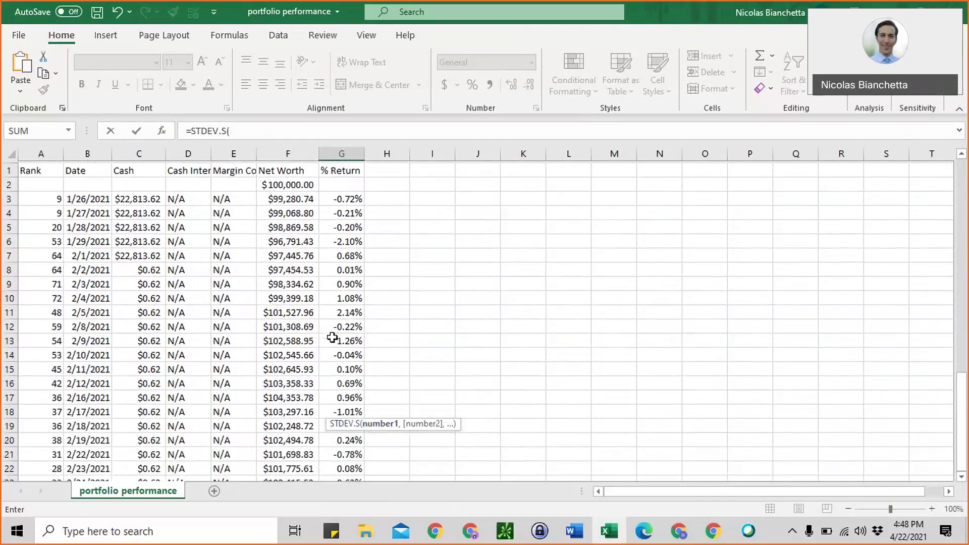
click(347, 197)
drag(347, 196, 347, 453)
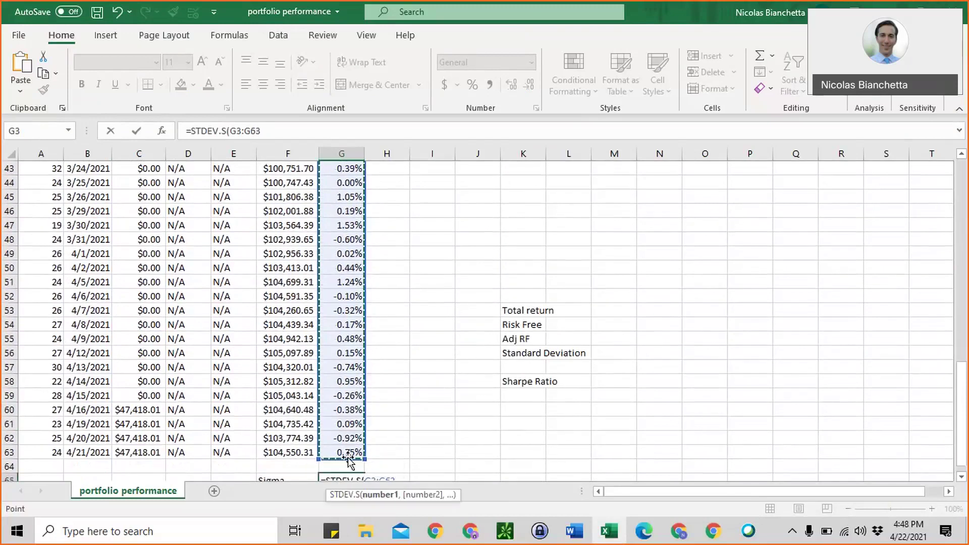
text())
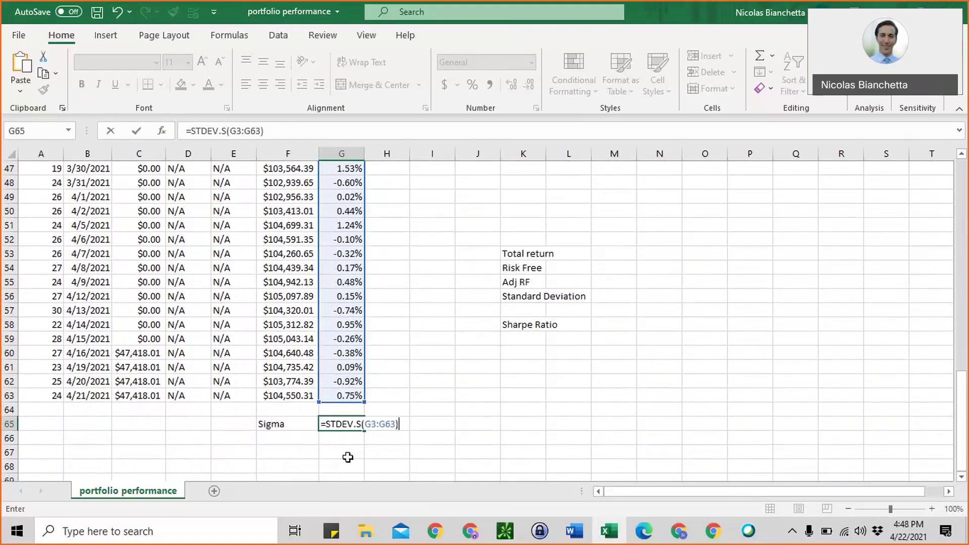
key(Return)
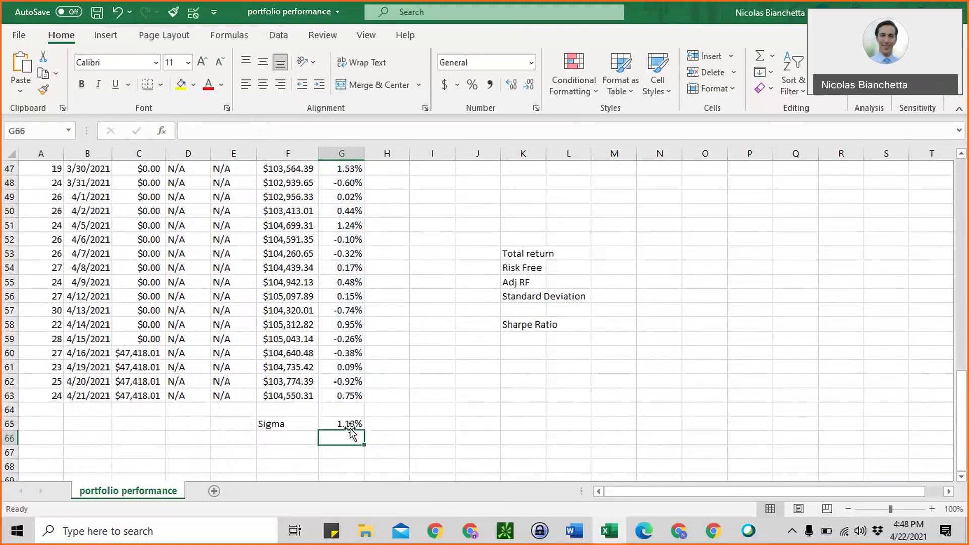
- Widen column K to fit its labels and link the Standard Deviation cell L56 to the Sigma value with =G65
double_click(546, 156)
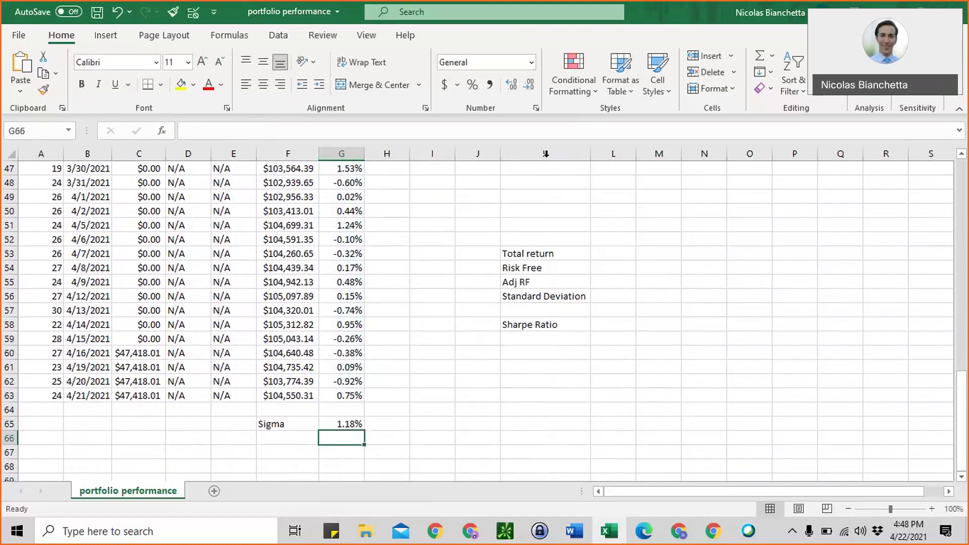
click(622, 302)
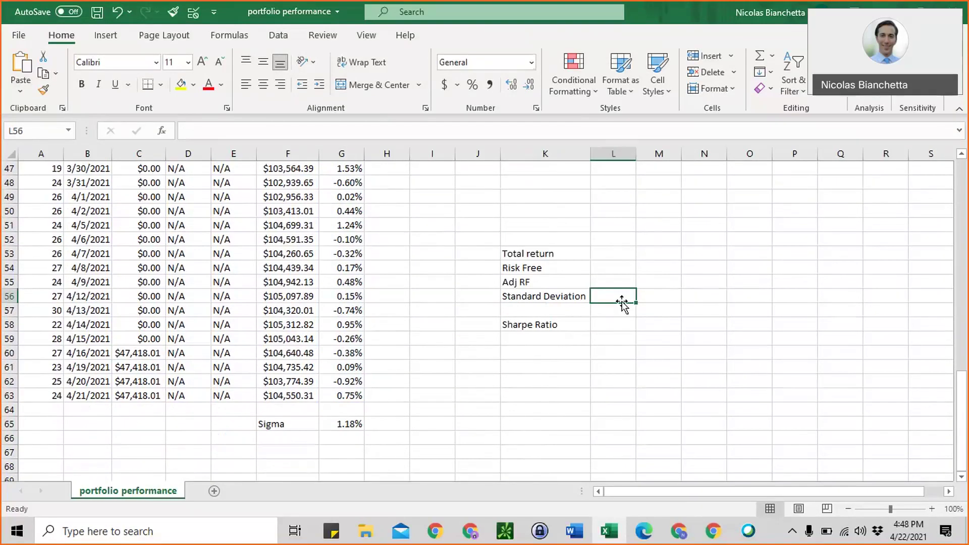
text(=)
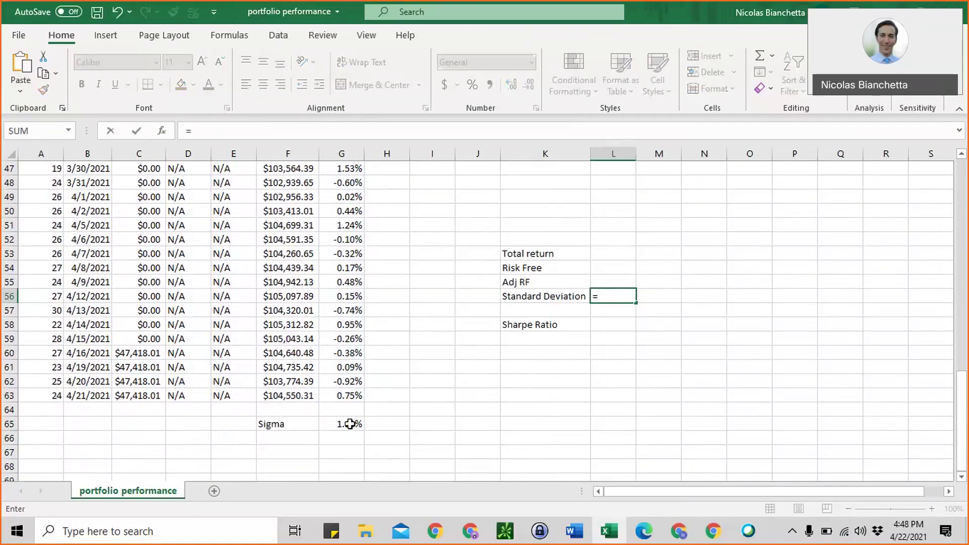
click(350, 423)
key(Return)
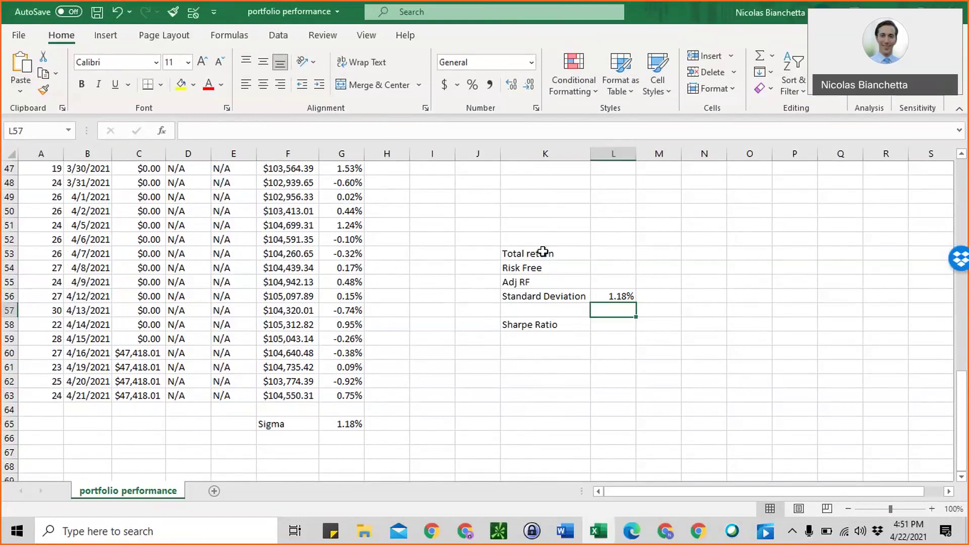
- Calculate the total return in L53 from the starting and final net worth with =(F63-F2)/F2
scroll(363, 402, down, 1)
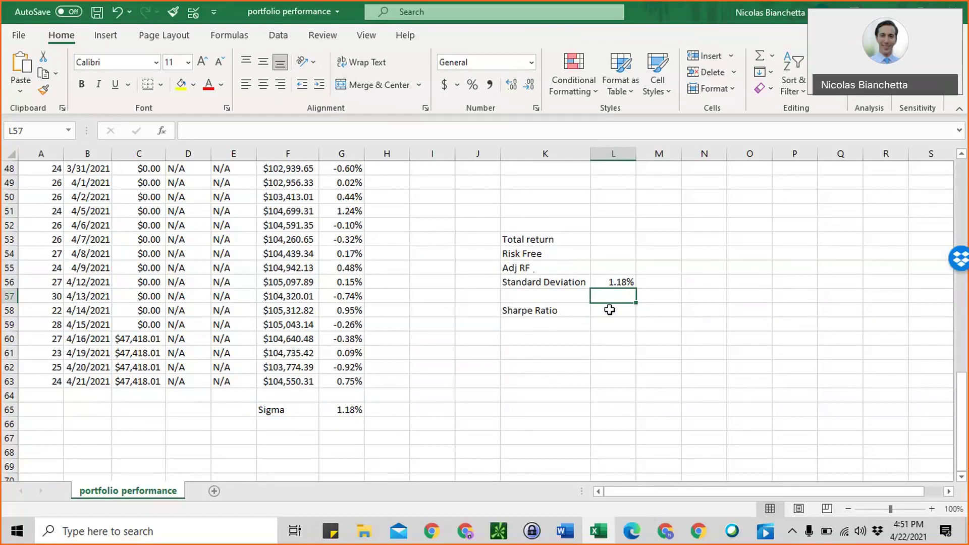
click(602, 240)
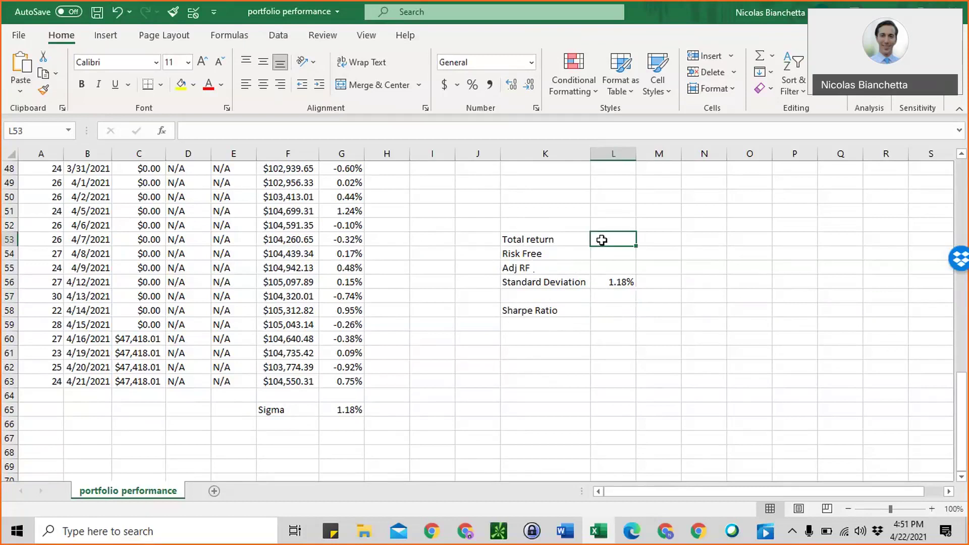
double_click(602, 240)
text(=()
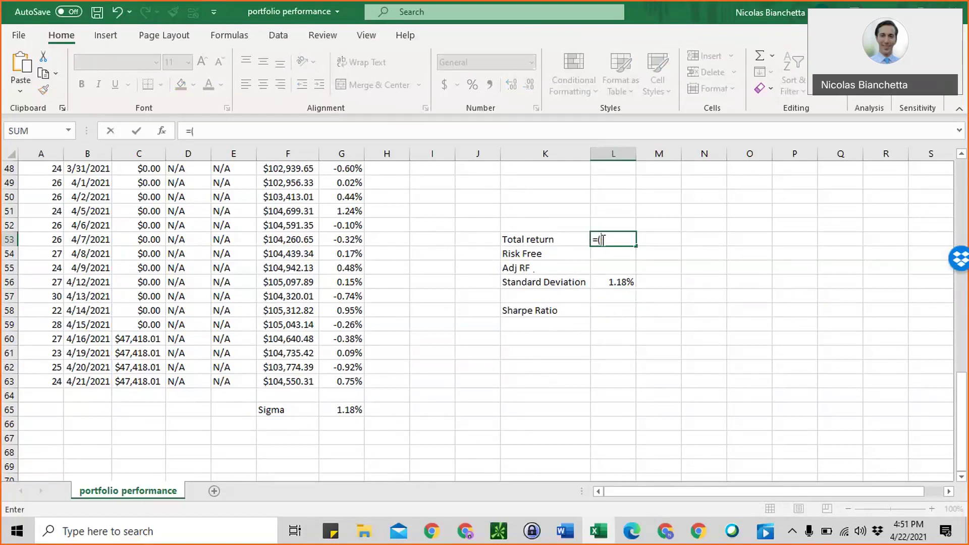
click(299, 381)
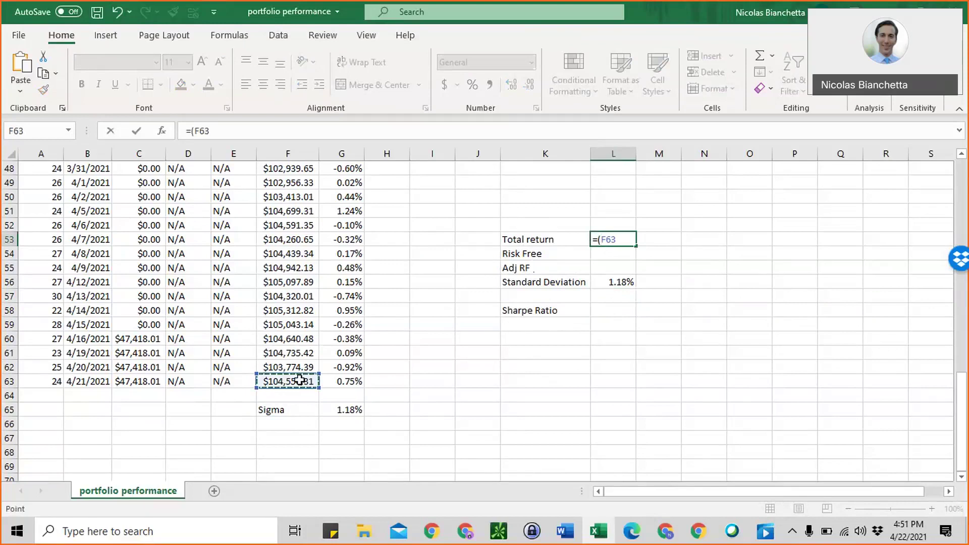
text(-)
scroll(300, 380, up, 16)
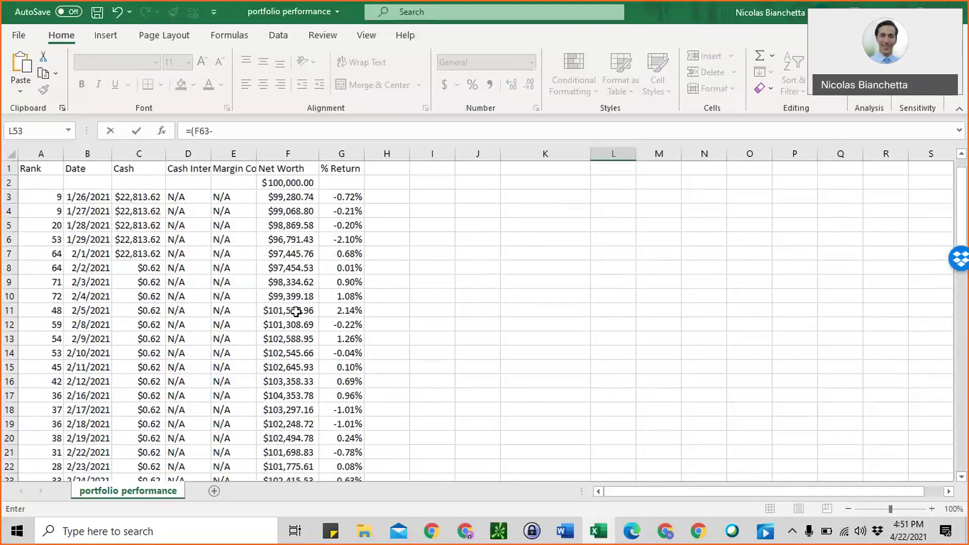
click(287, 186)
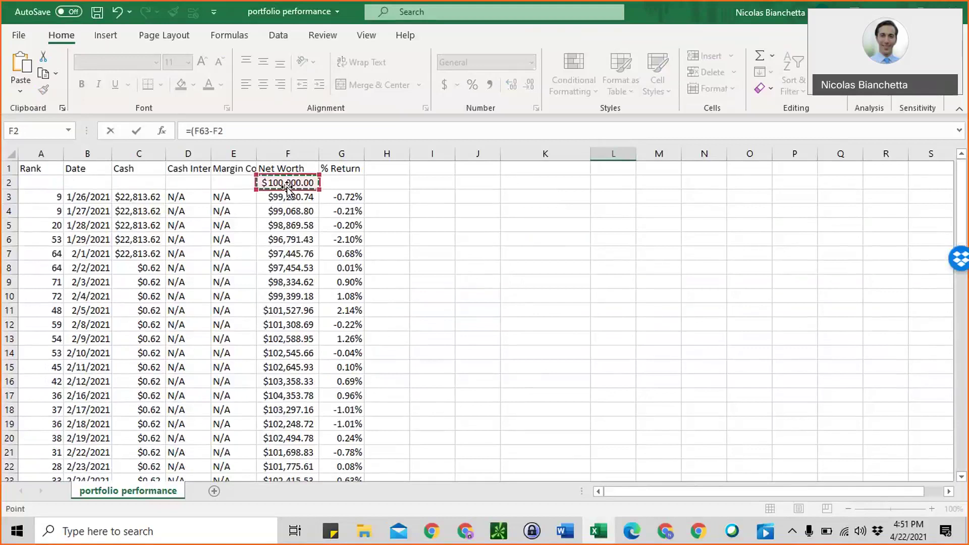
text()/)
click(286, 186)
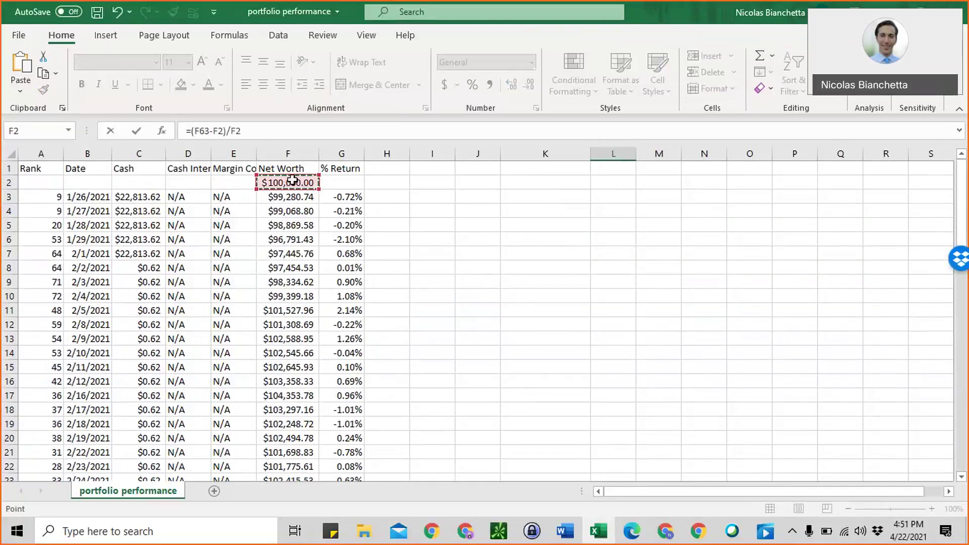
scroll(494, 308, down, 14)
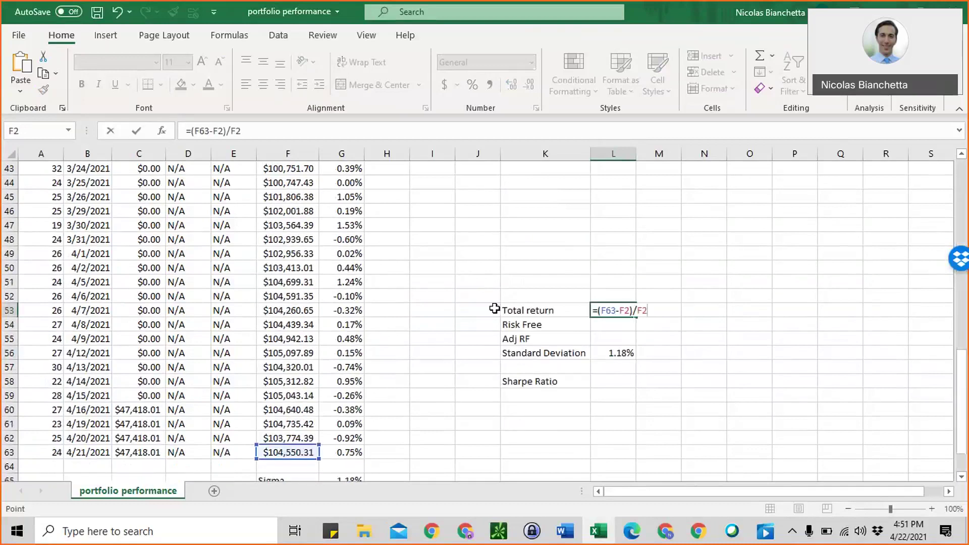
key(Return)
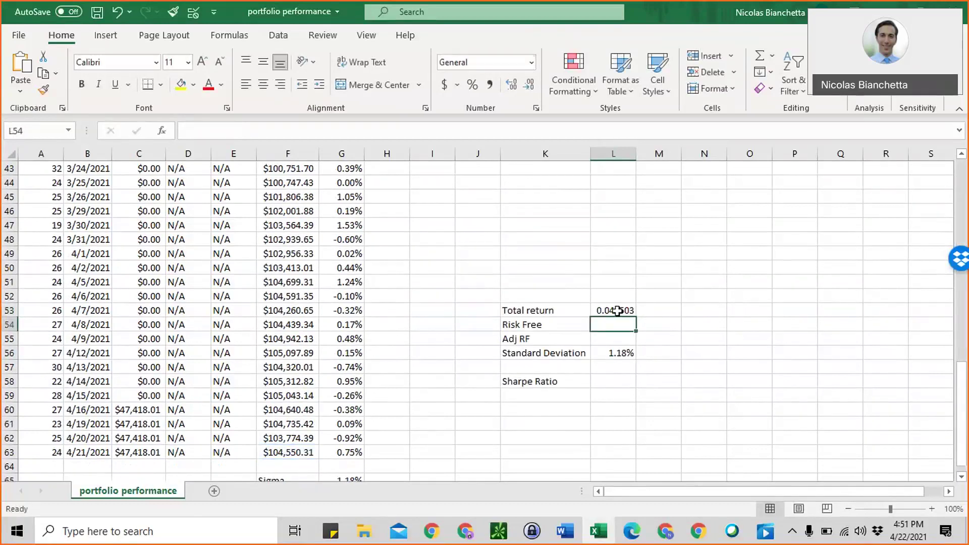
- Format the Total return value in L53 as a percentage with two decimal places
click(617, 310)
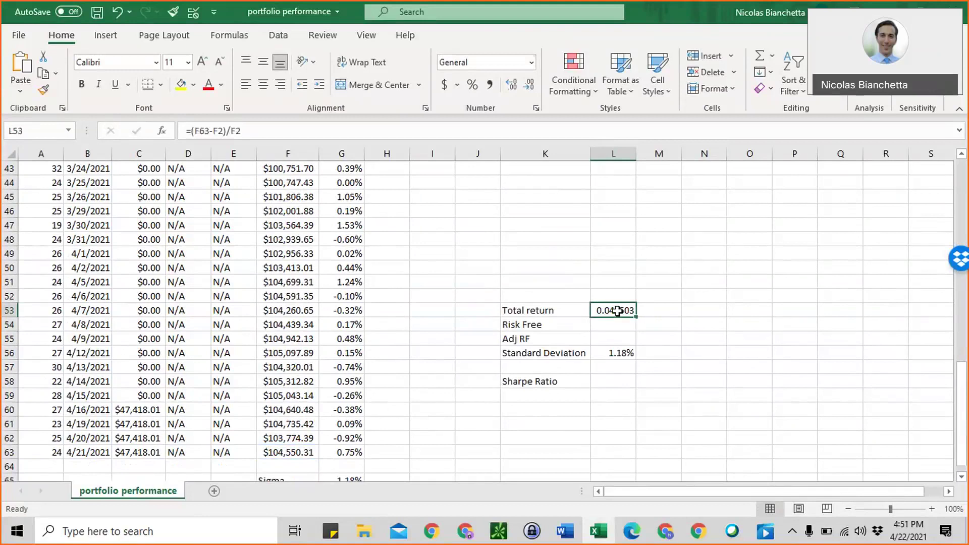
click(472, 84)
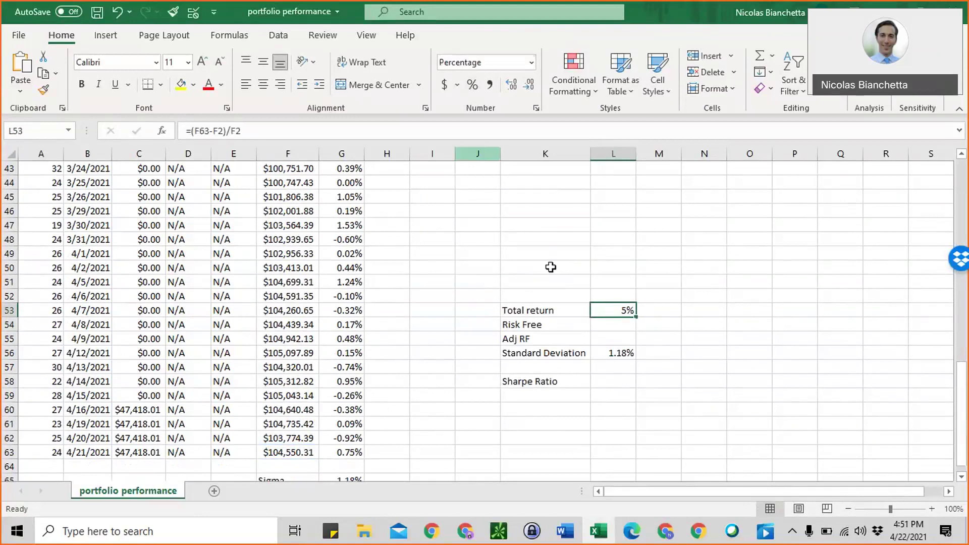
click(516, 86)
click(517, 86)
- Switch to the FRED site in Chrome, search for "5 year treasury" and open the 5-Year Treasury Constant Maturity Rate series
click(599, 323)
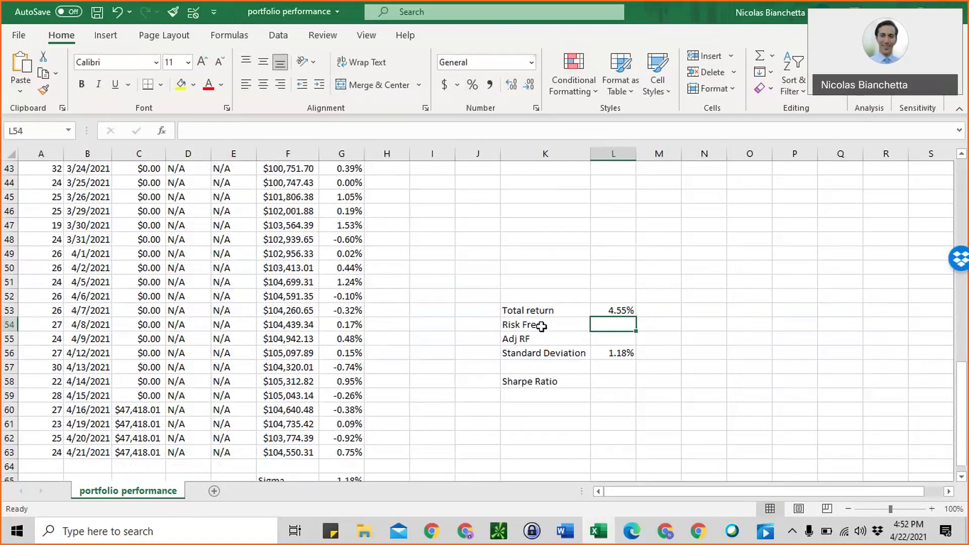
click(701, 532)
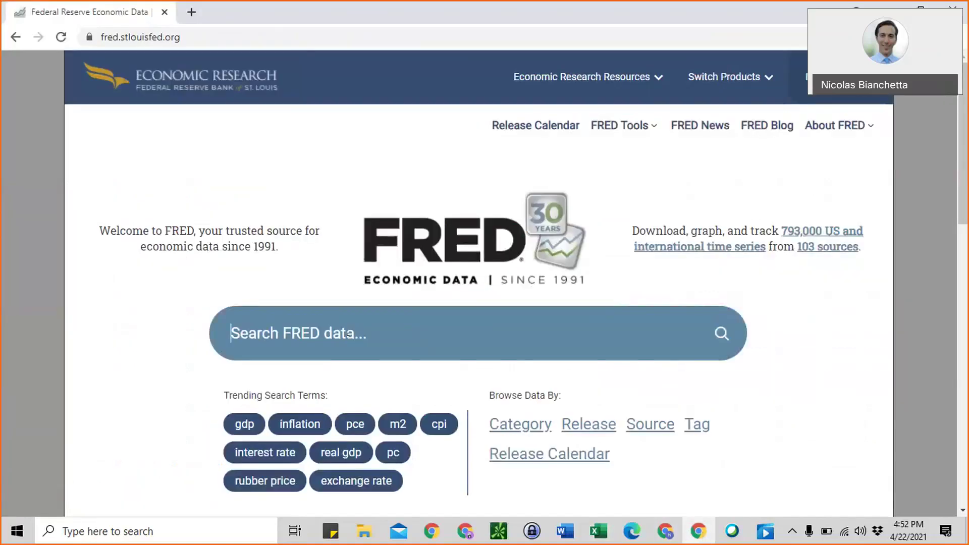
text(5 year treasury)
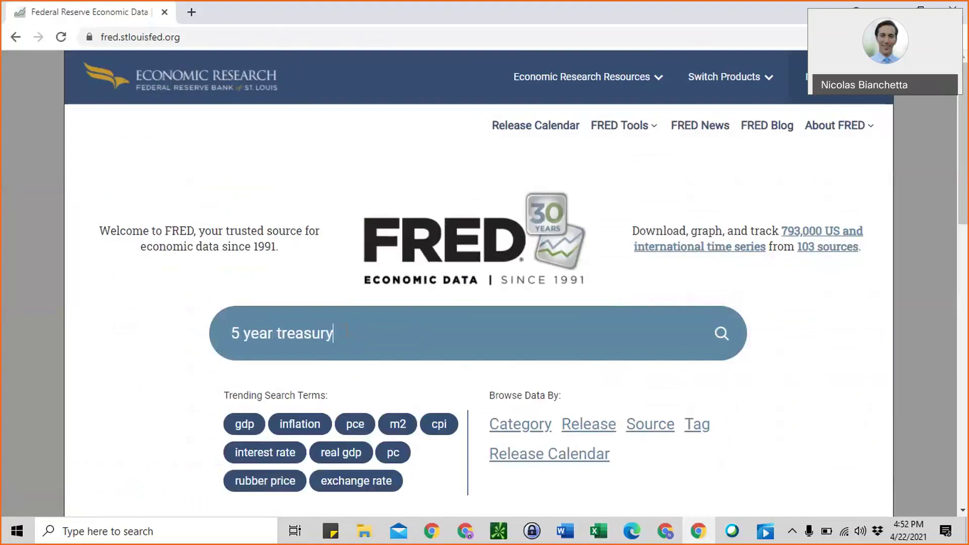
key(Return)
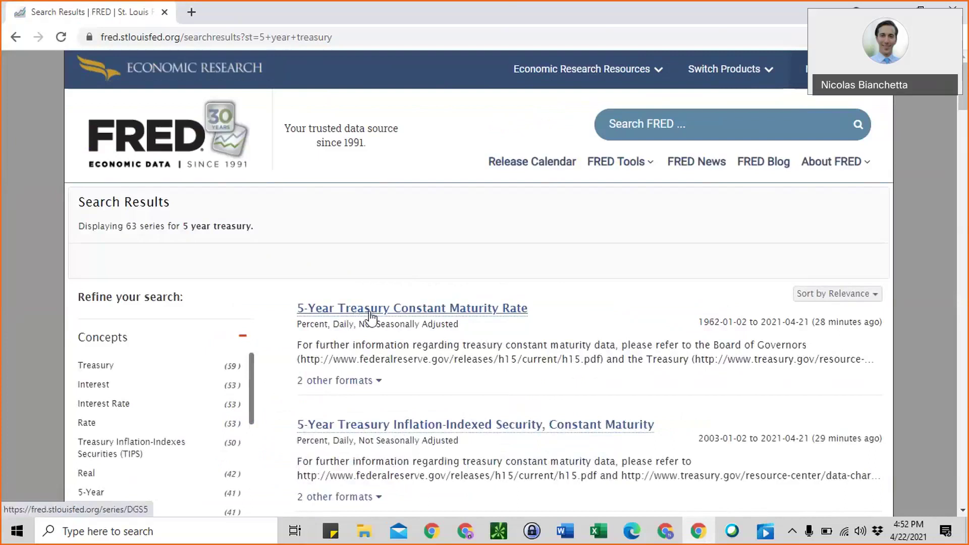
click(370, 316)
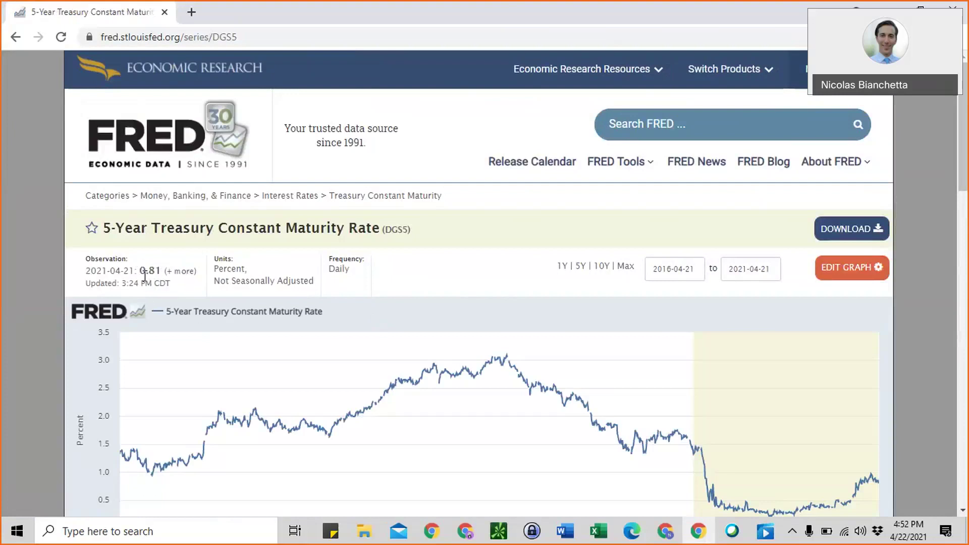
mouse_move(350, 400)
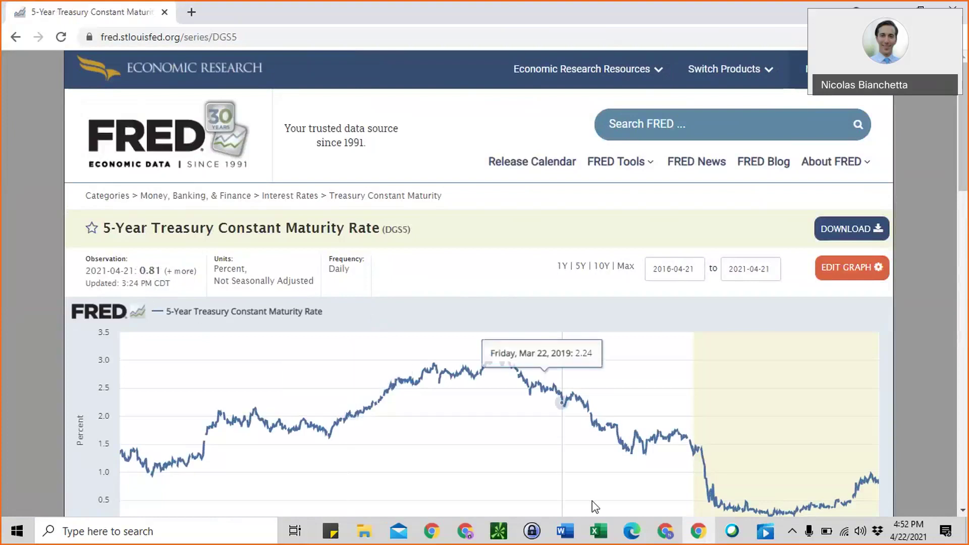
- Switch back to Excel and enter the risk-free rate in L54 as 0.81% in percentage format
click(597, 533)
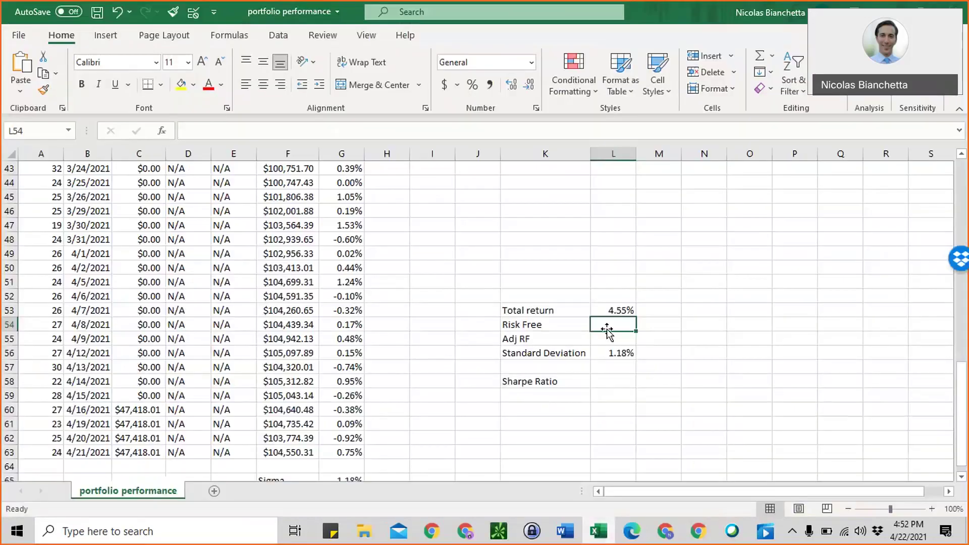
text(0)
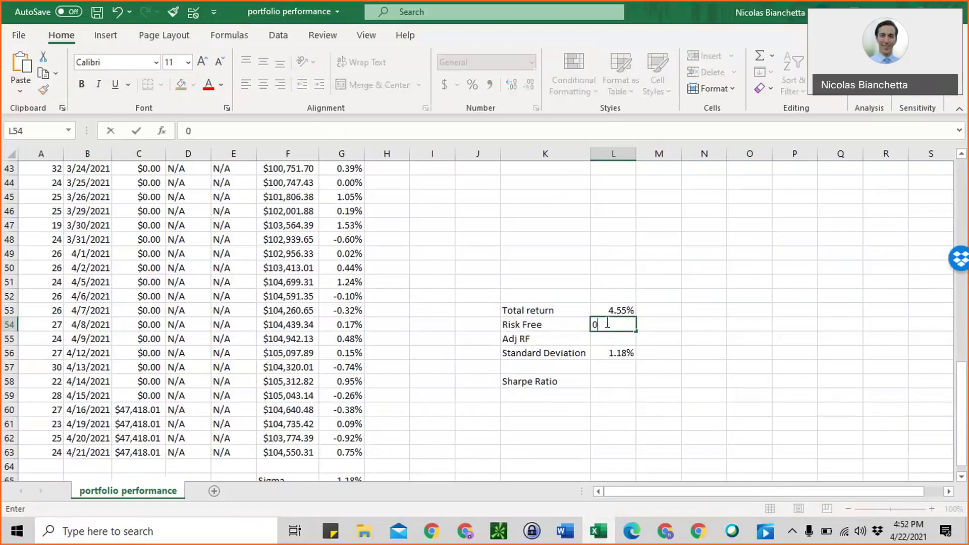
text(.81)
key(Return)
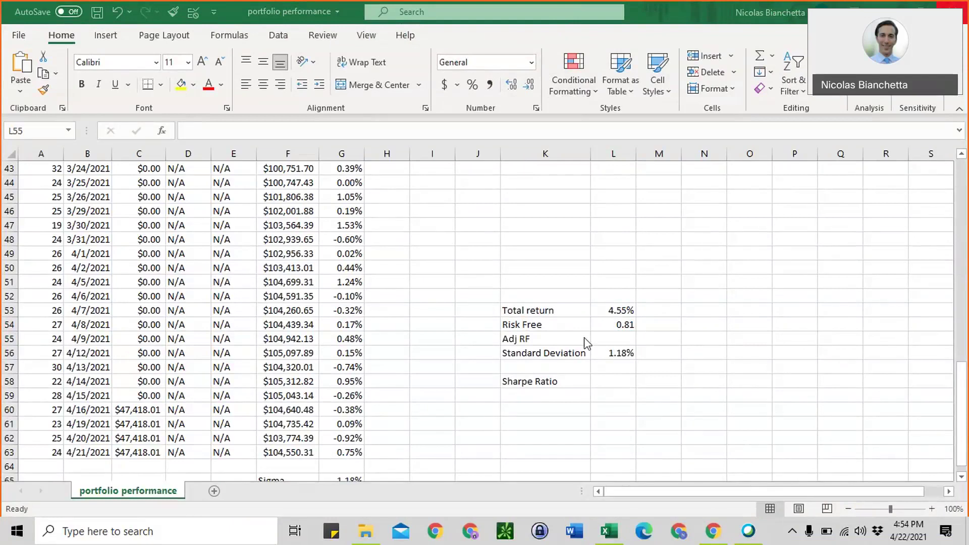
click(618, 325)
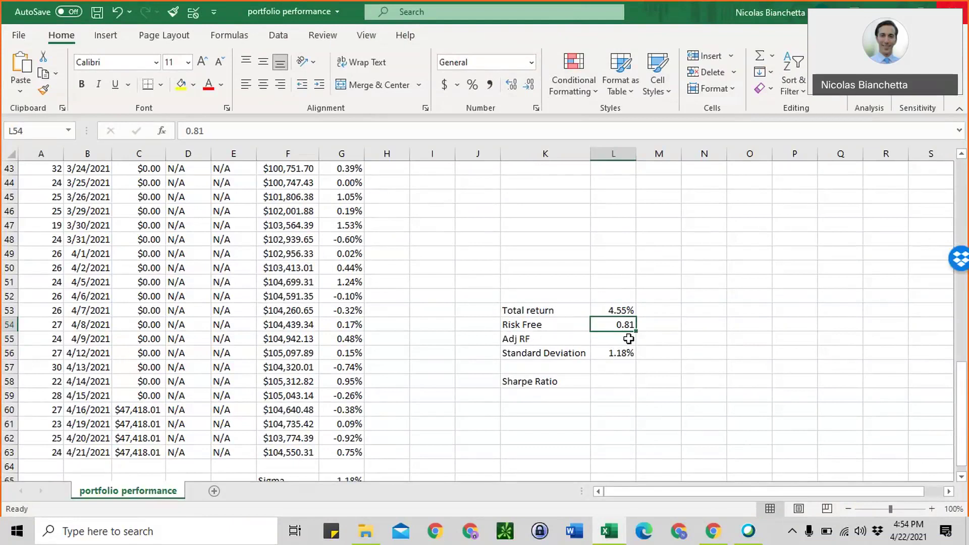
click(472, 86)
double_click(626, 324)
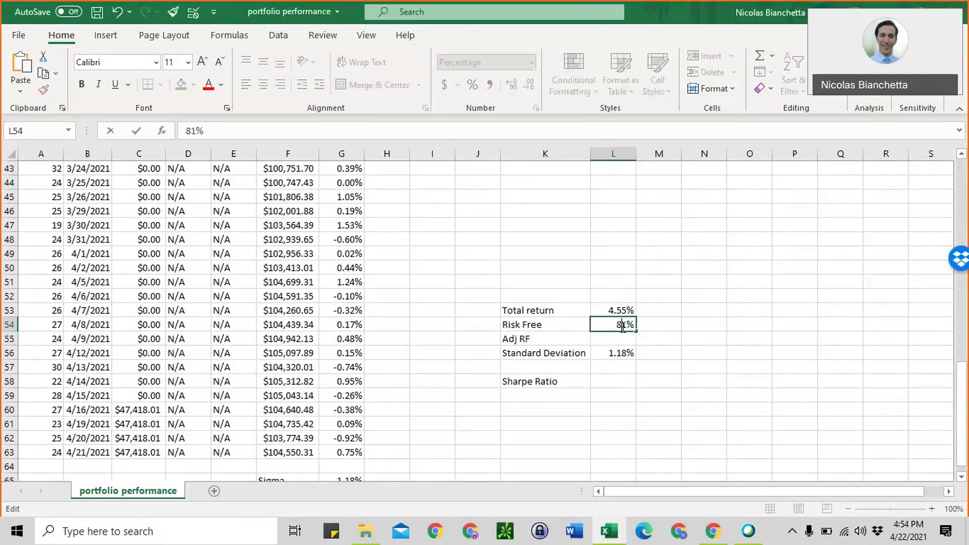
key(BackSpace)
key(BackSpace)
text(.81)
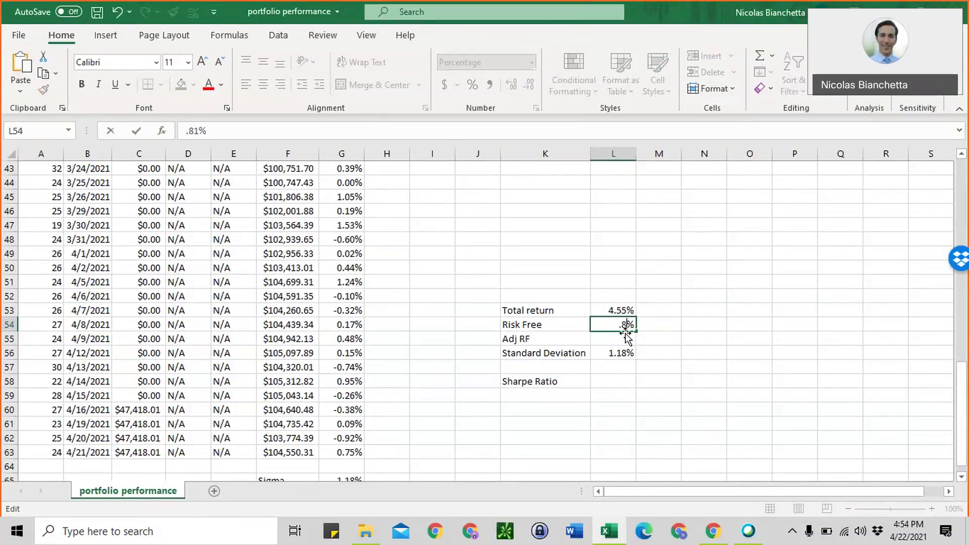
key(Return)
- Show the Risk Free value in L54 with two decimal places
click(626, 326)
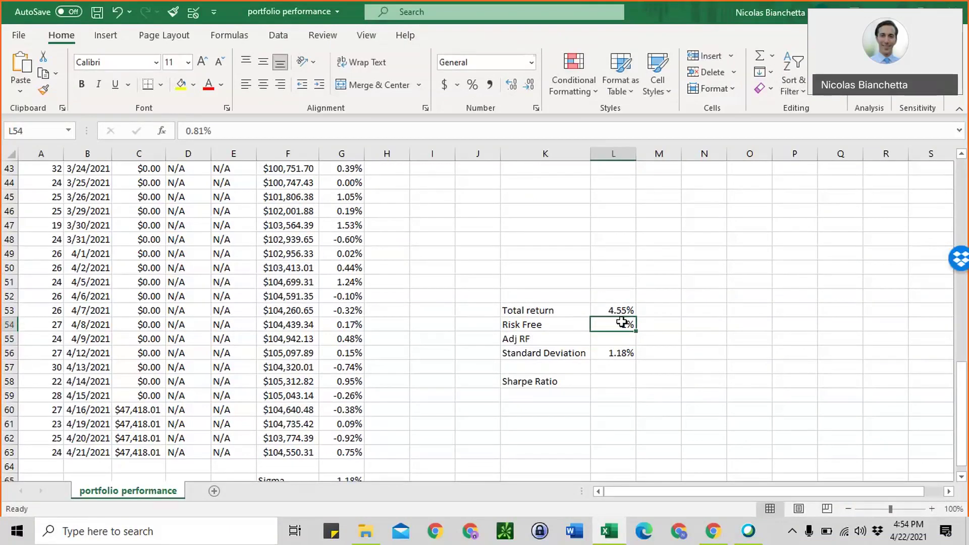
click(511, 84)
click(511, 85)
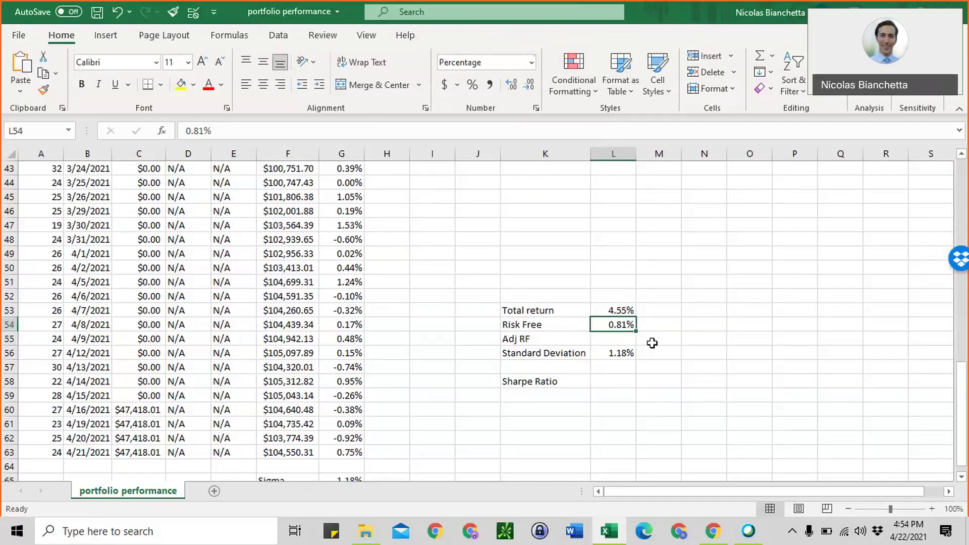
- Format the empty Adj RF cell L55 as a percentage
click(609, 339)
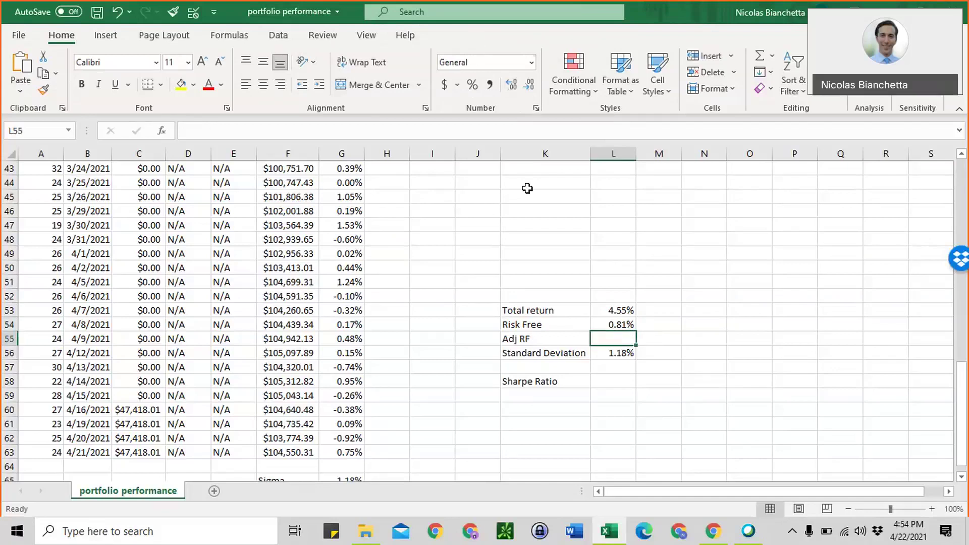
click(472, 86)
click(560, 17)
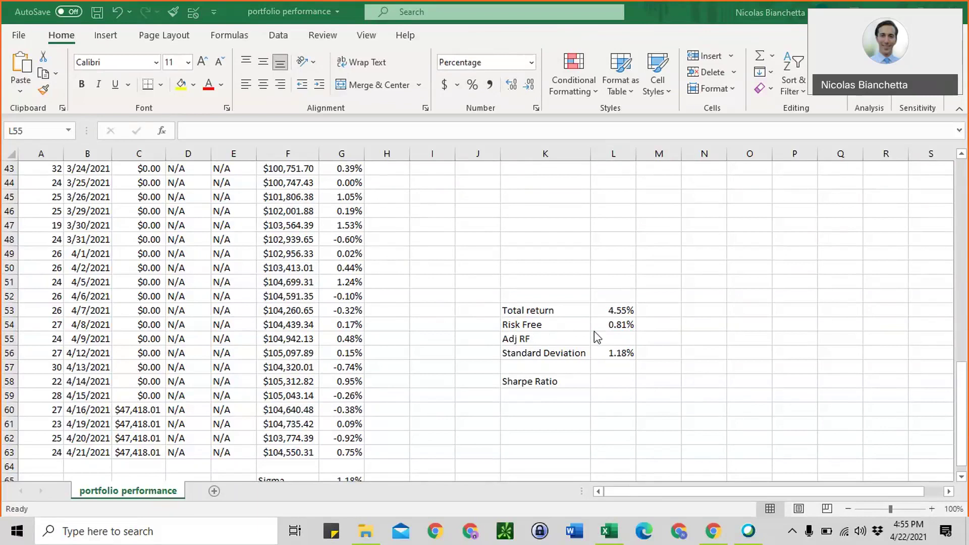
- Calculate the Adj RF in L55 by scaling the risk-free rate to the trading days in the data, with =L54*(61/365)
click(610, 339)
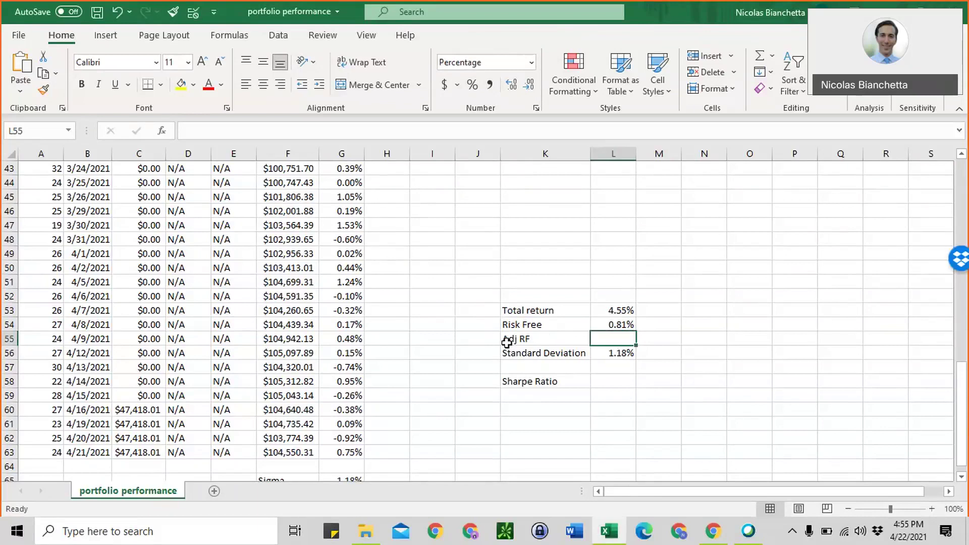
scroll(507, 342, down, 1)
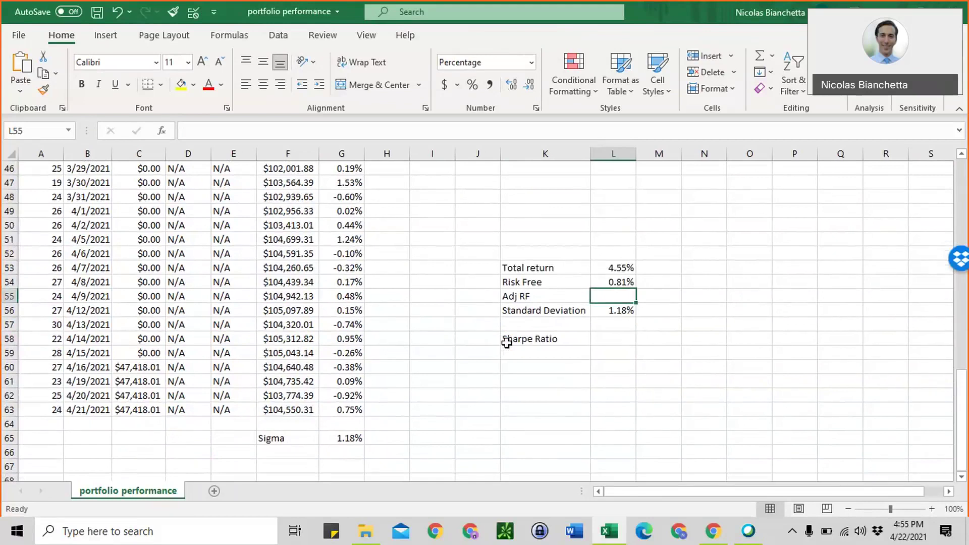
scroll(506, 342, up, 1)
scroll(507, 341, down, 1)
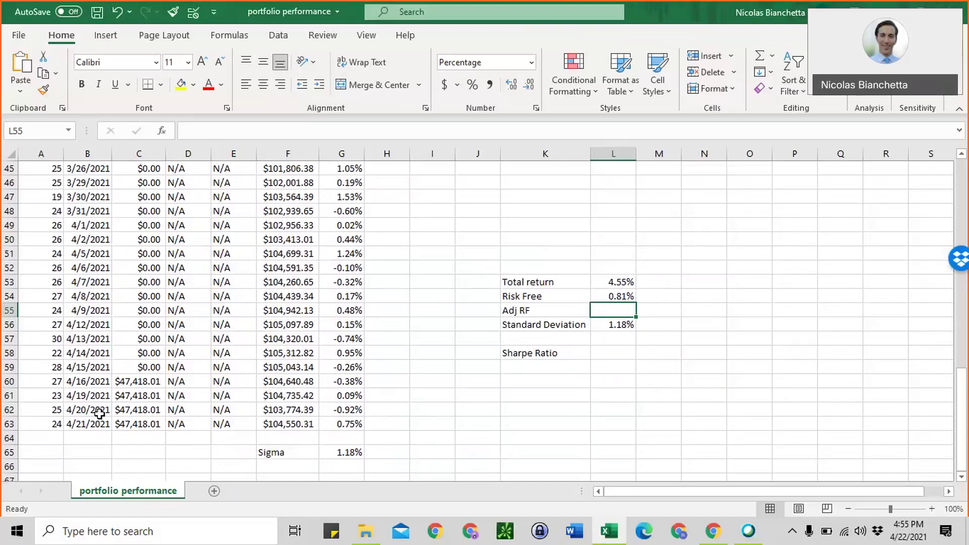
scroll(99, 414, up, 3)
scroll(99, 413, up, 12)
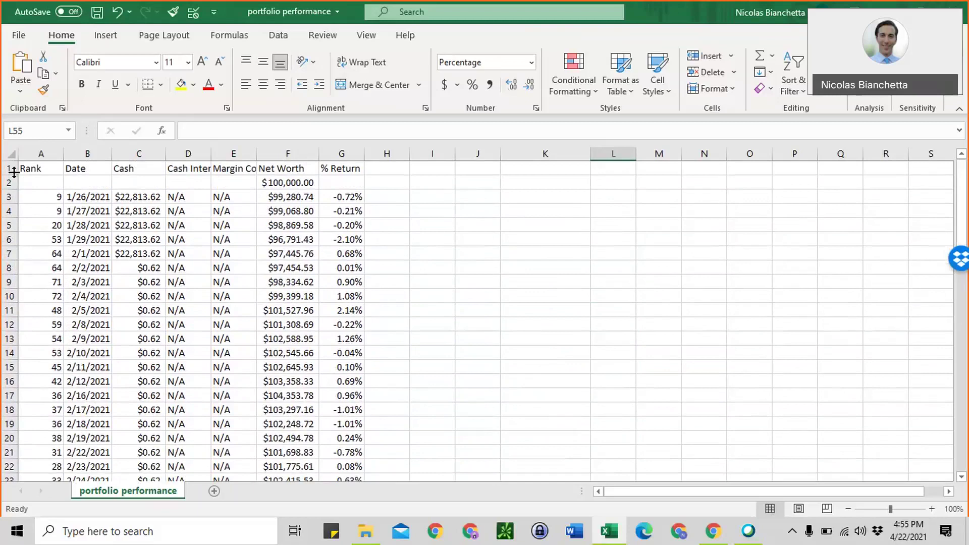
scroll(68, 267, down, 18)
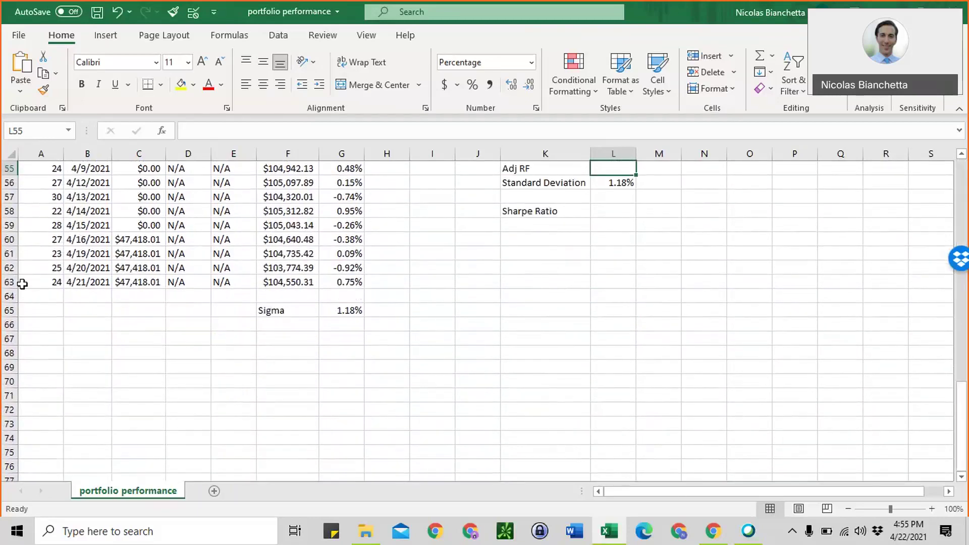
scroll(80, 287, up, 3)
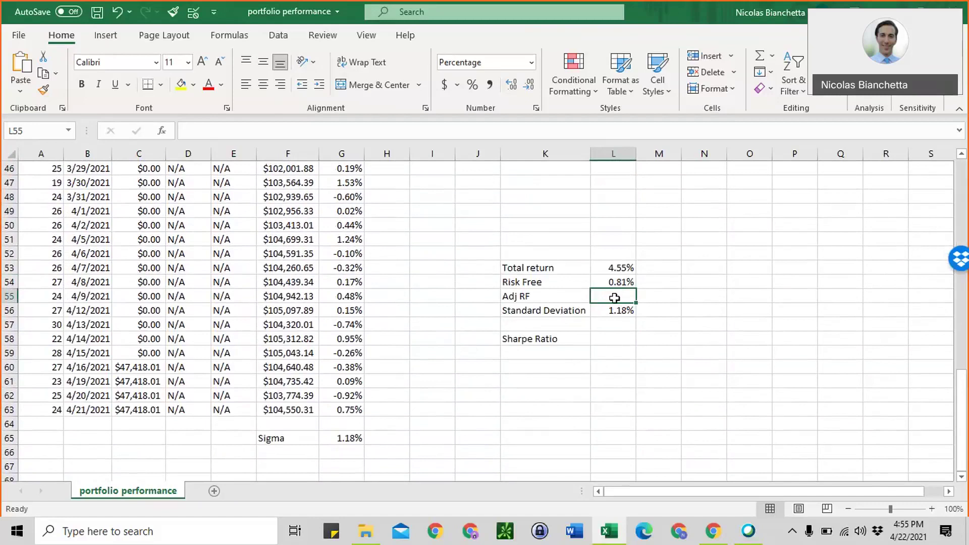
text(=)
click(619, 282)
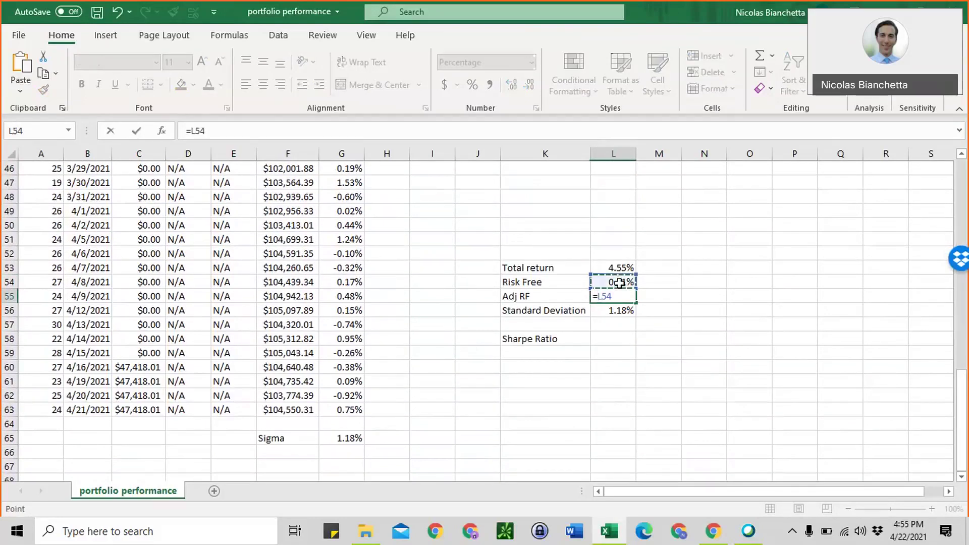
text(*(61/365))
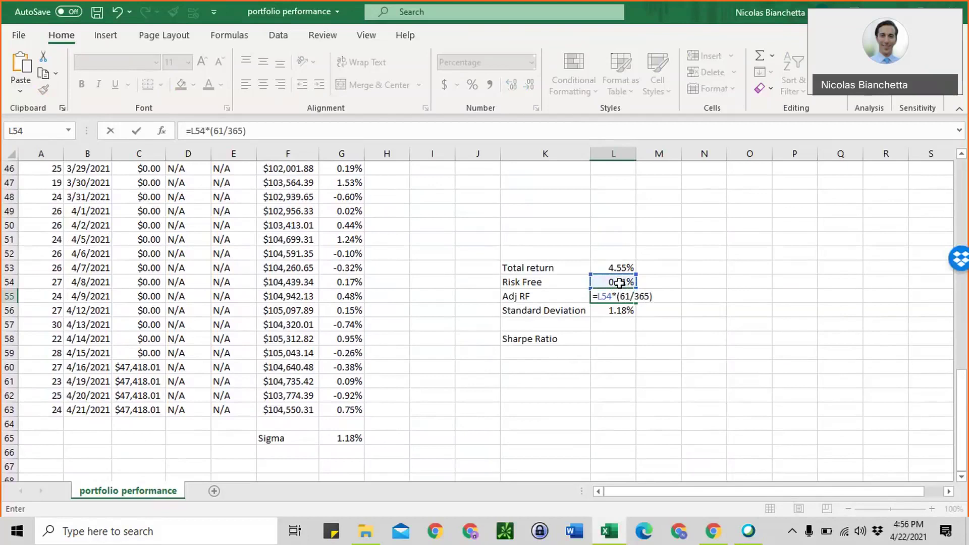
key(Return)
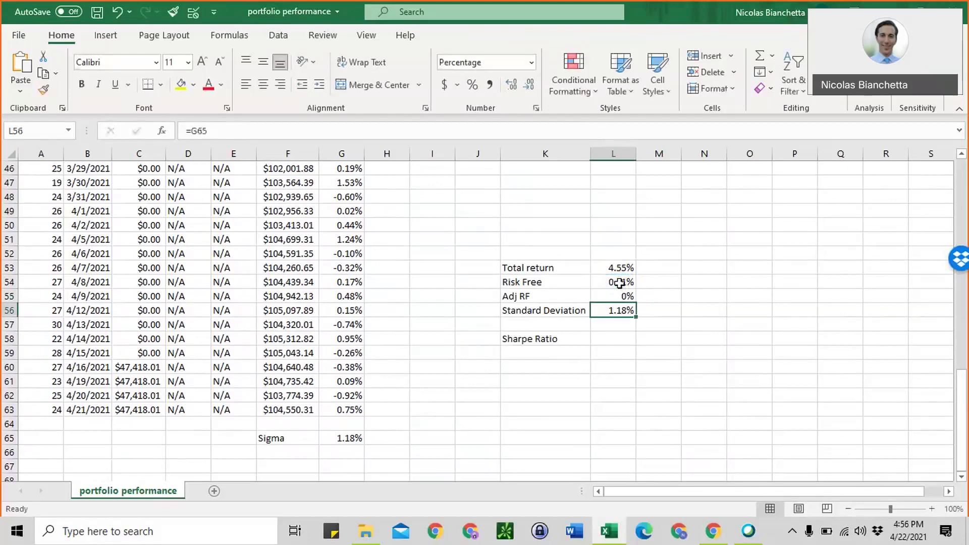
- Show the Adj RF percentage in L55 with two decimal places
key(Up)
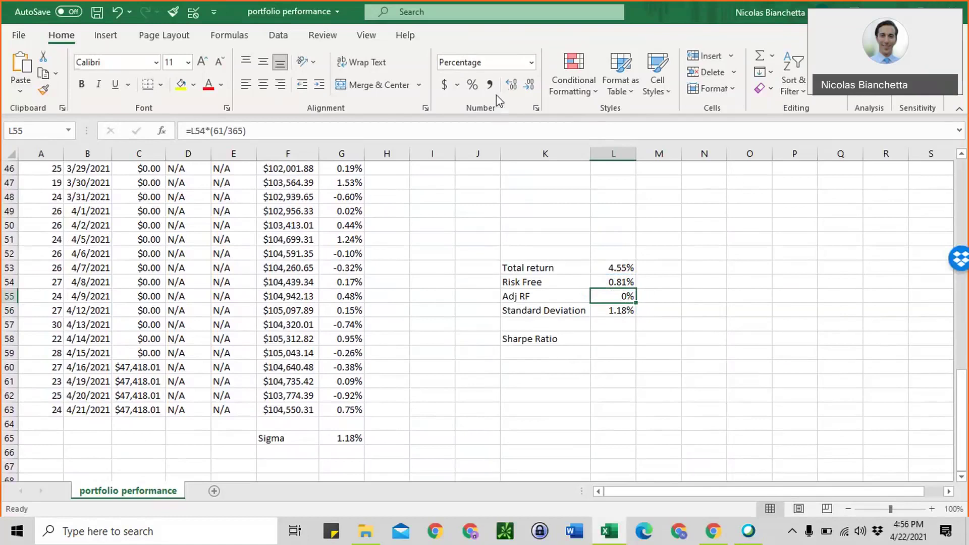
click(508, 87)
click(508, 86)
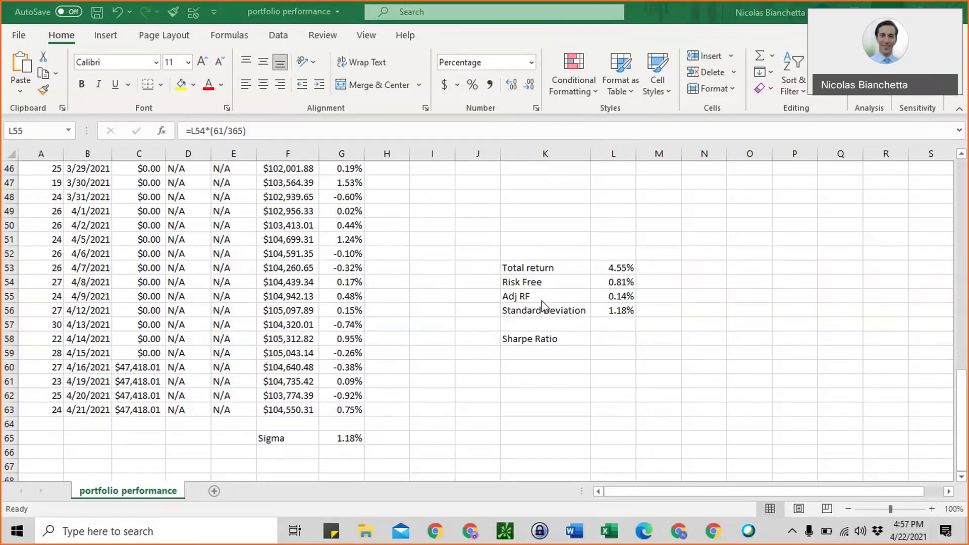
- Calculate the Sharpe Ratio in L58 from total return, Adj RF and standard deviation with =(L53-L55)/L56
click(617, 339)
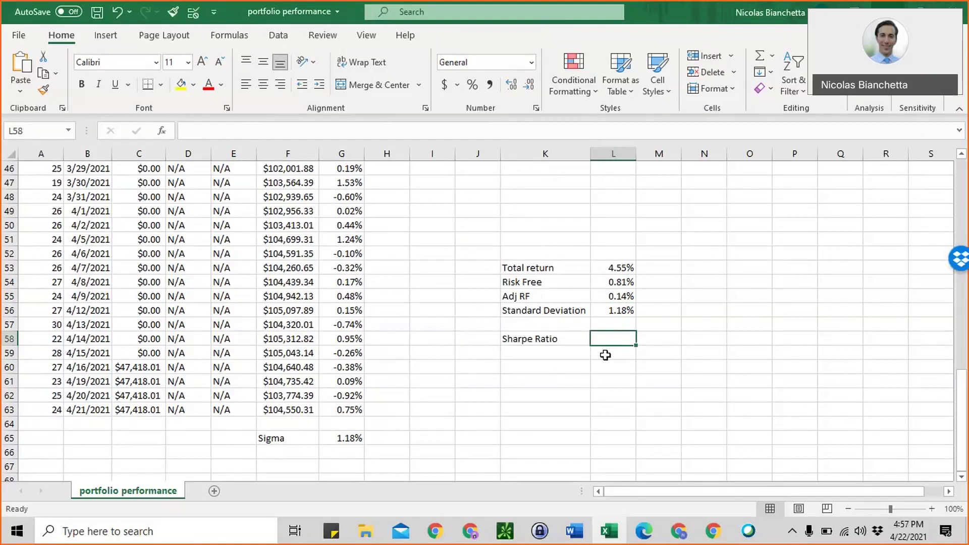
text(=)
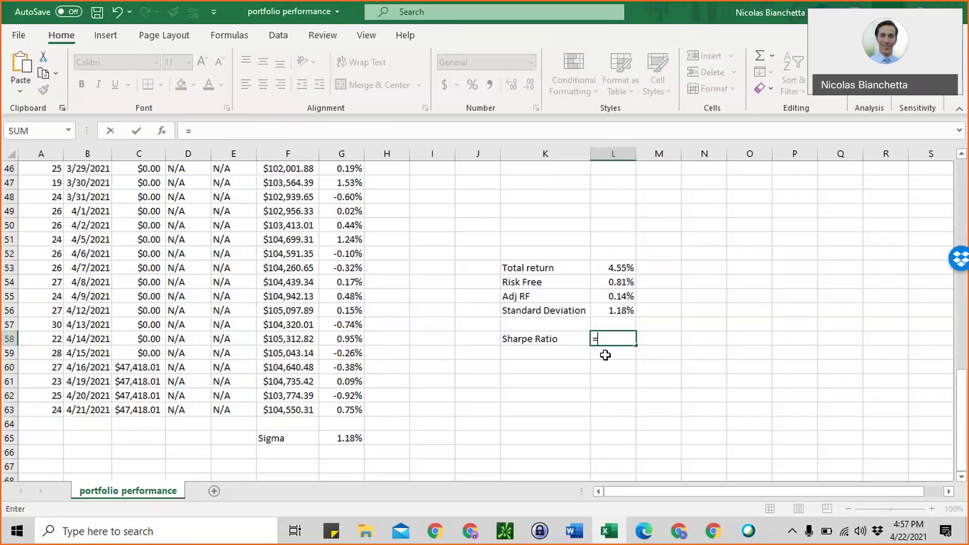
text(()
click(612, 270)
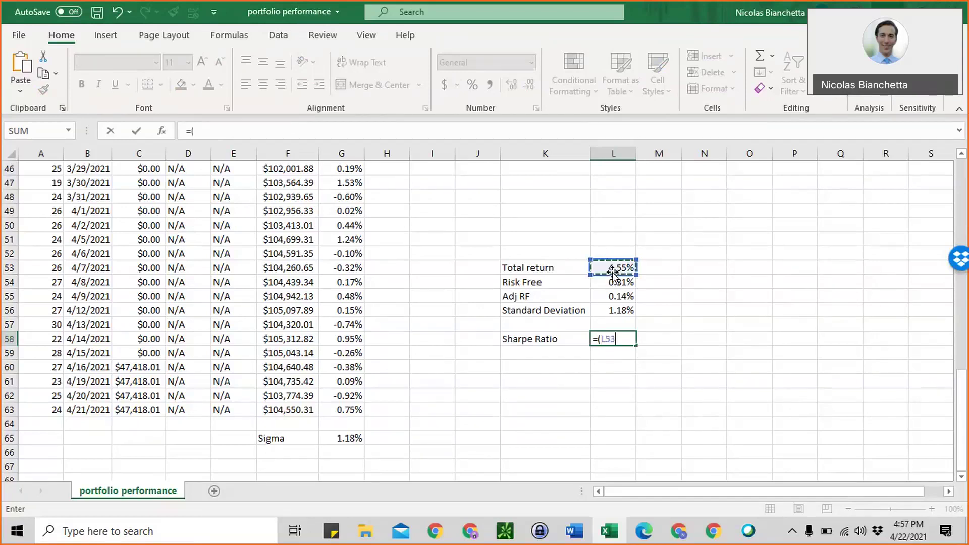
text(-)
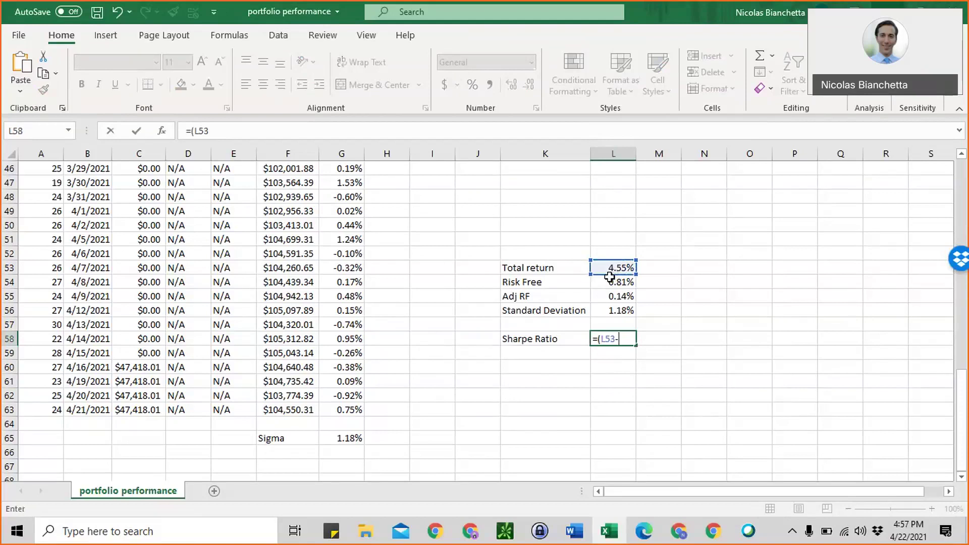
click(612, 297)
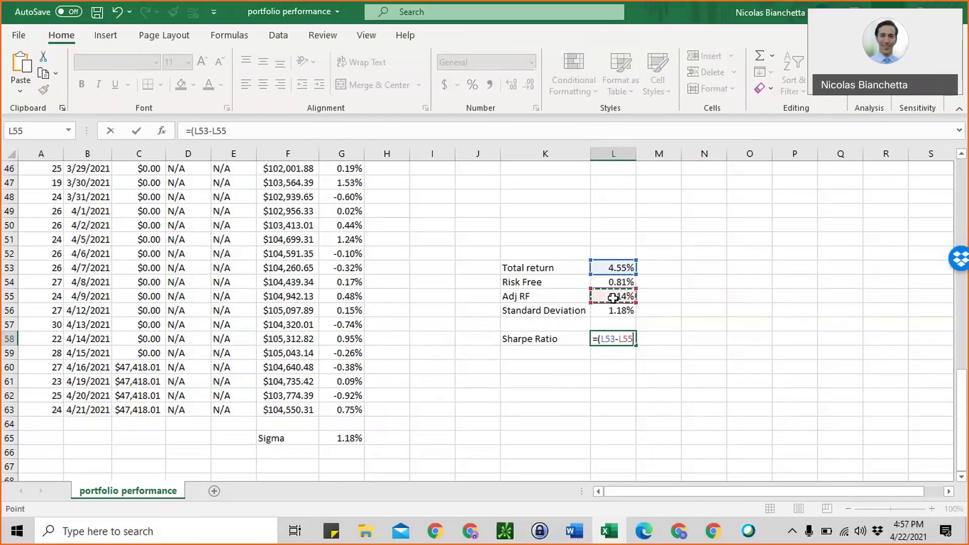
text()/)
click(615, 311)
key(Return)
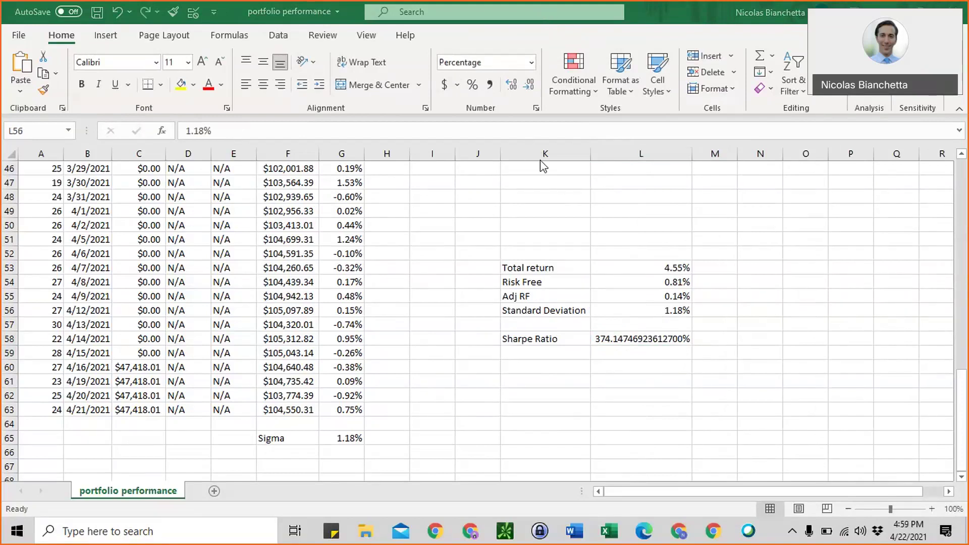
- Change the Standard Deviation cell L56 to General format and enter 1.18 as its value
click(642, 313)
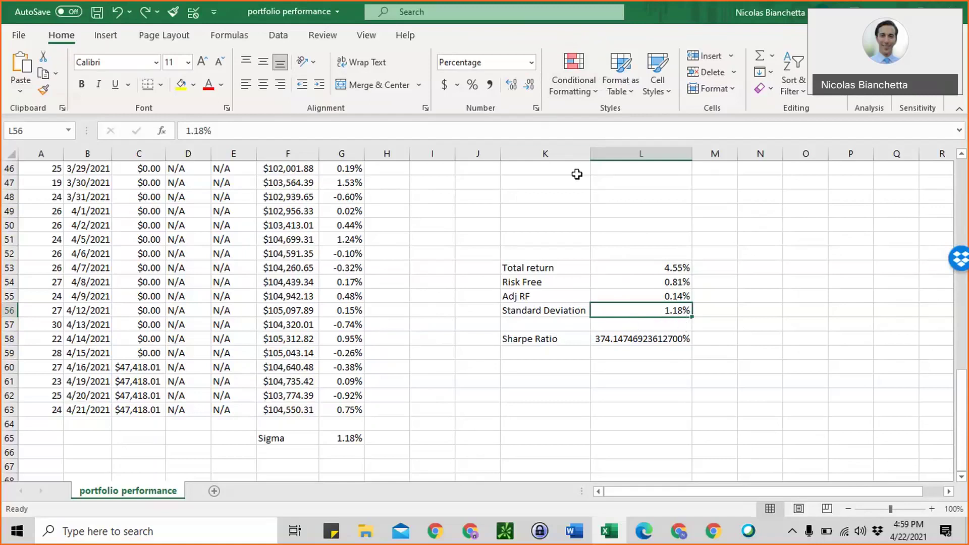
click(558, 9)
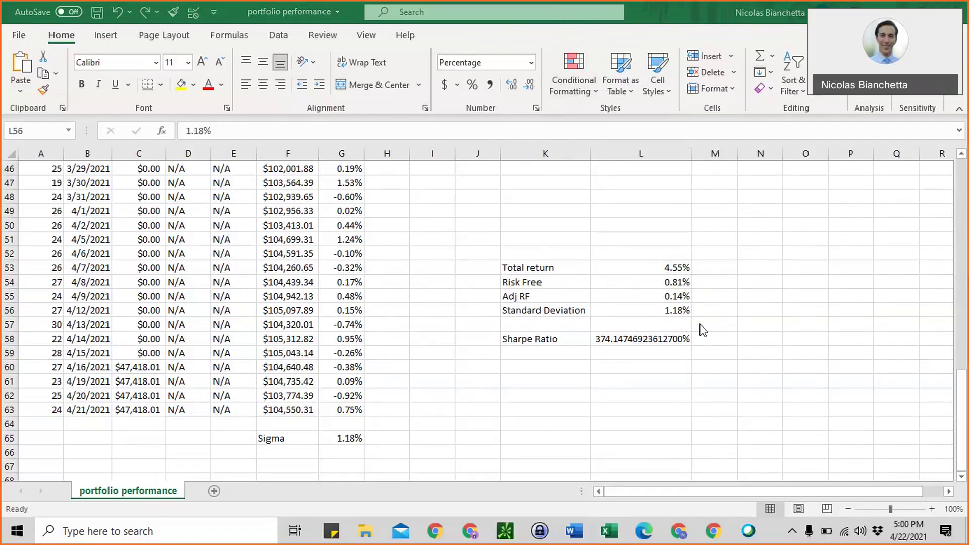
click(687, 312)
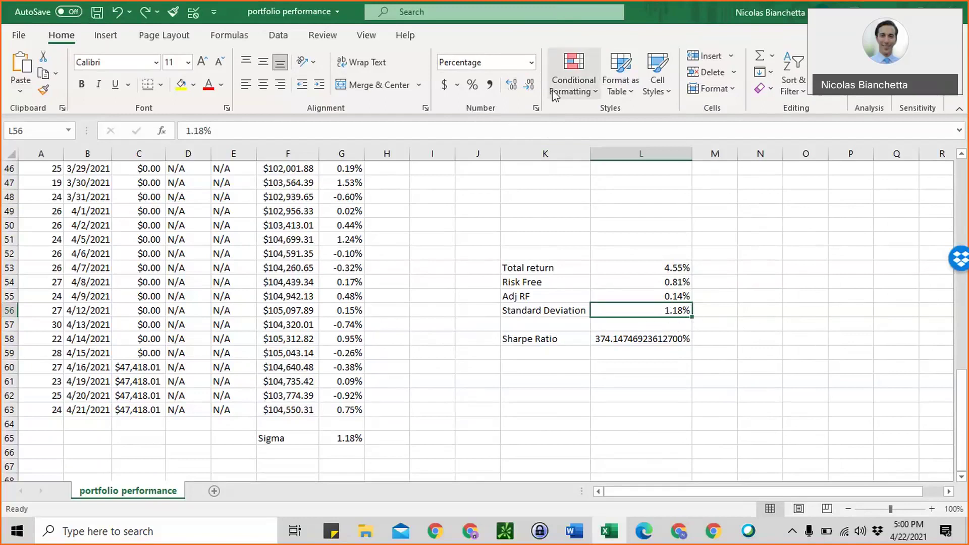
click(531, 62)
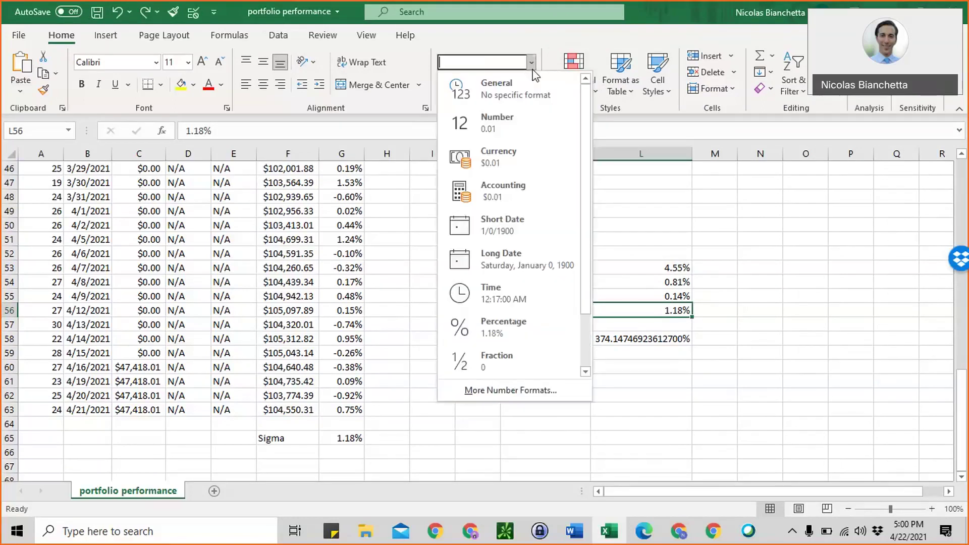
click(530, 85)
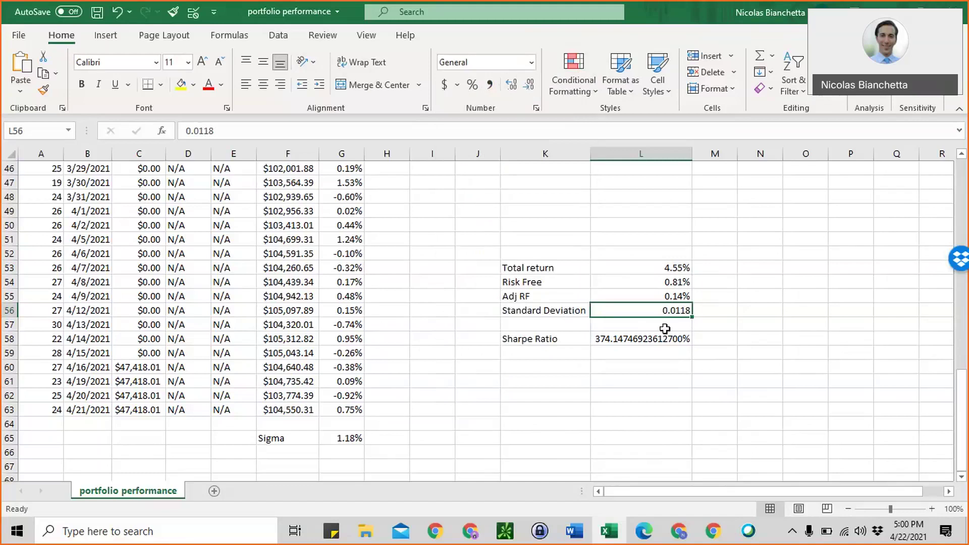
text(1.18)
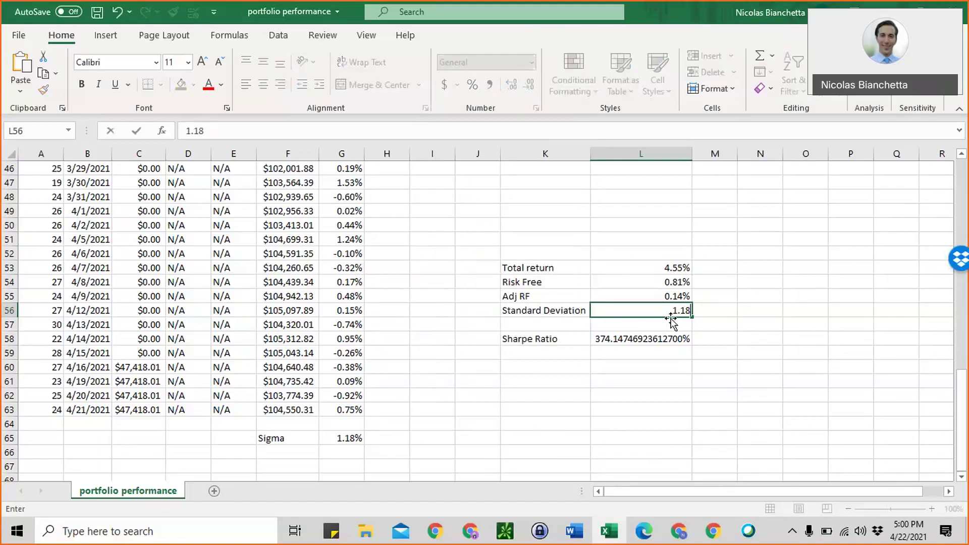
key(Return)
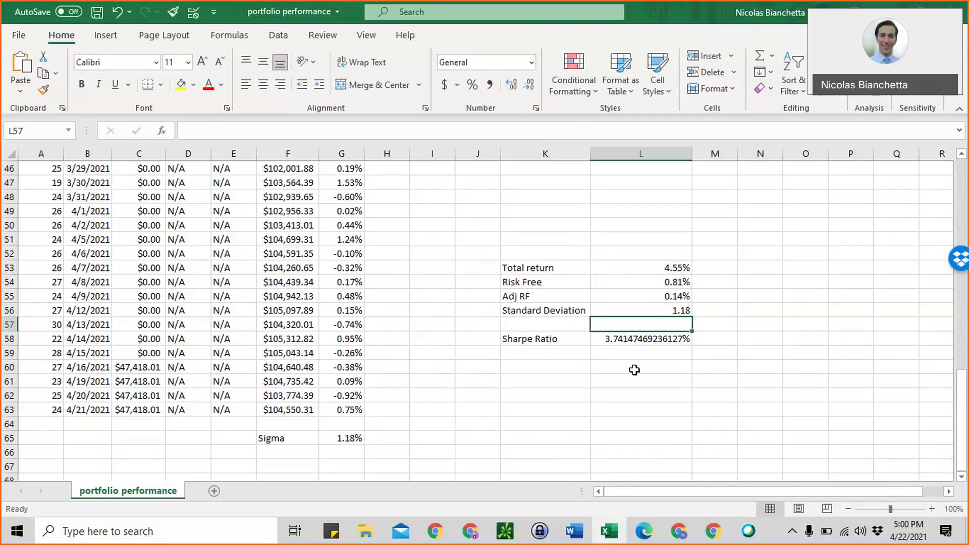
- Reduce the Sharpe Ratio percentage in L58 to two decimal places
click(666, 306)
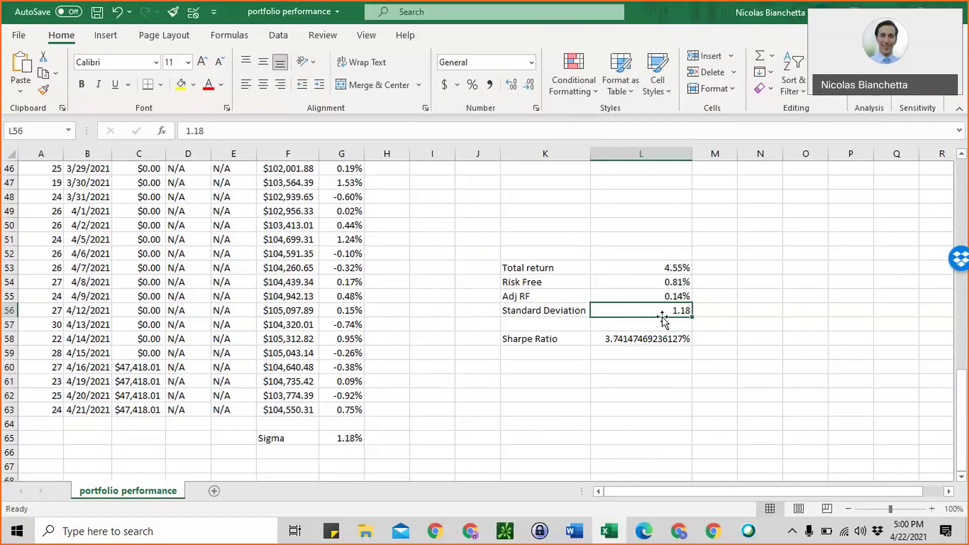
click(646, 337)
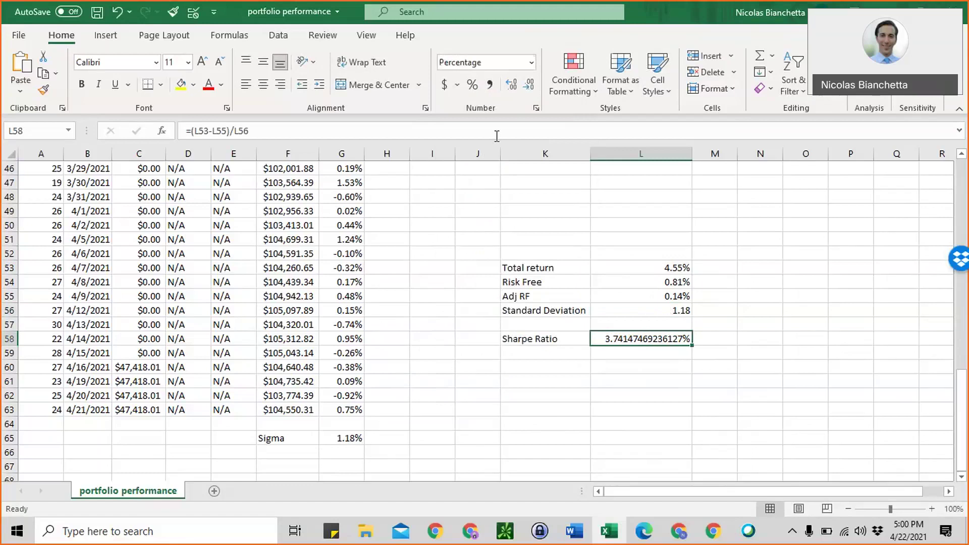
click(528, 85)
click(529, 85)
click(530, 87)
click(529, 87)
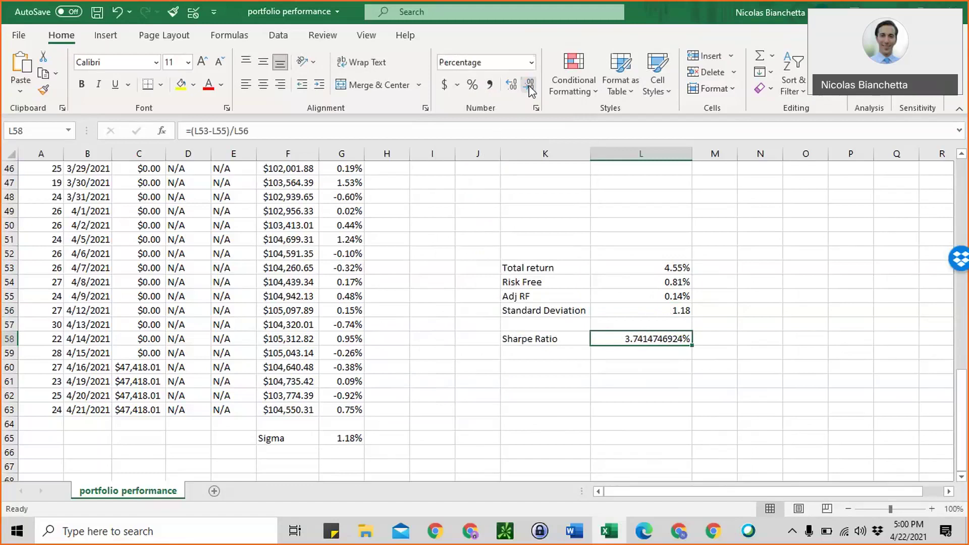
click(530, 87)
click(529, 87)
click(530, 86)
click(529, 86)
click(530, 87)
click(530, 87)
click(529, 87)
click(529, 87)
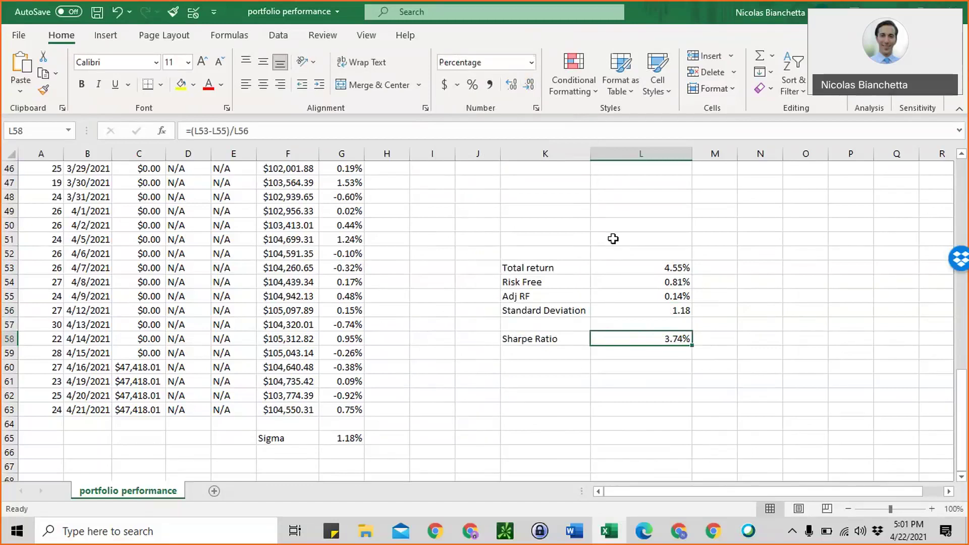
click(560, 356)
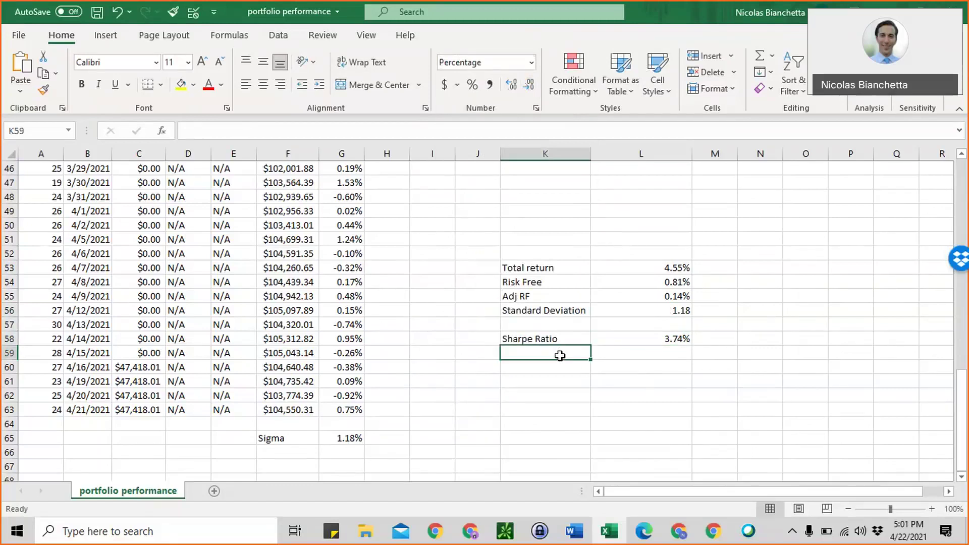